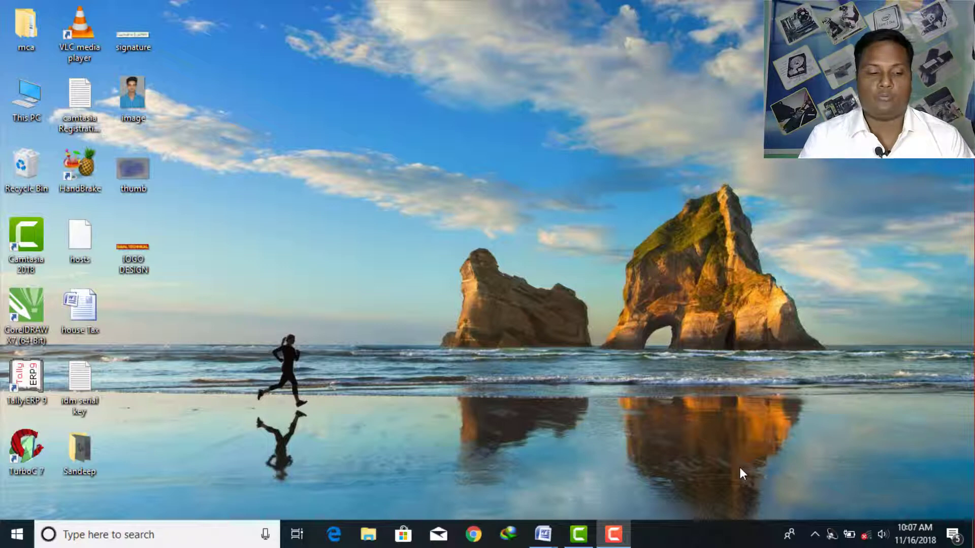
- Switch to Document2, which shows the 'lesson 1:-' heading and the red कहि श्यसा line
key(alt+Tab)
key(alt+Tab)
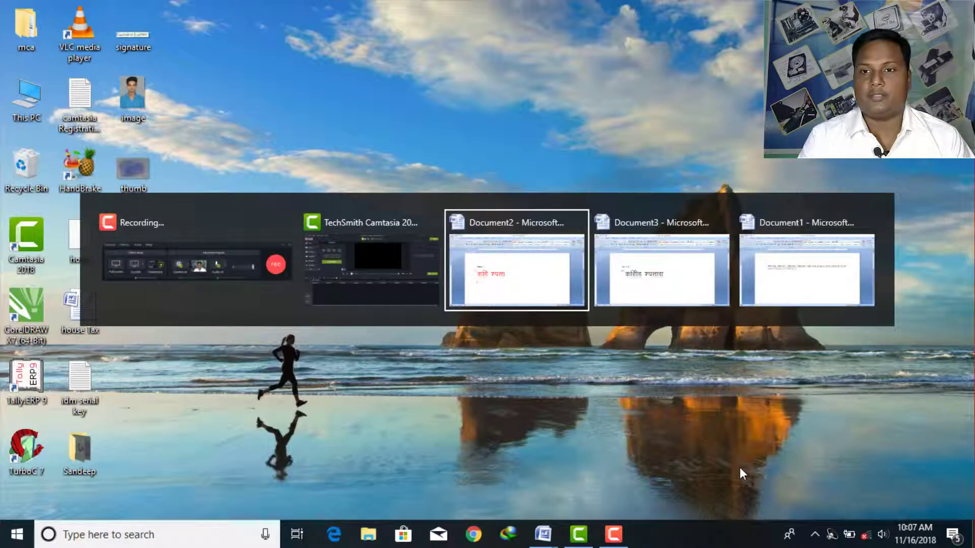
key(alt+Tab)
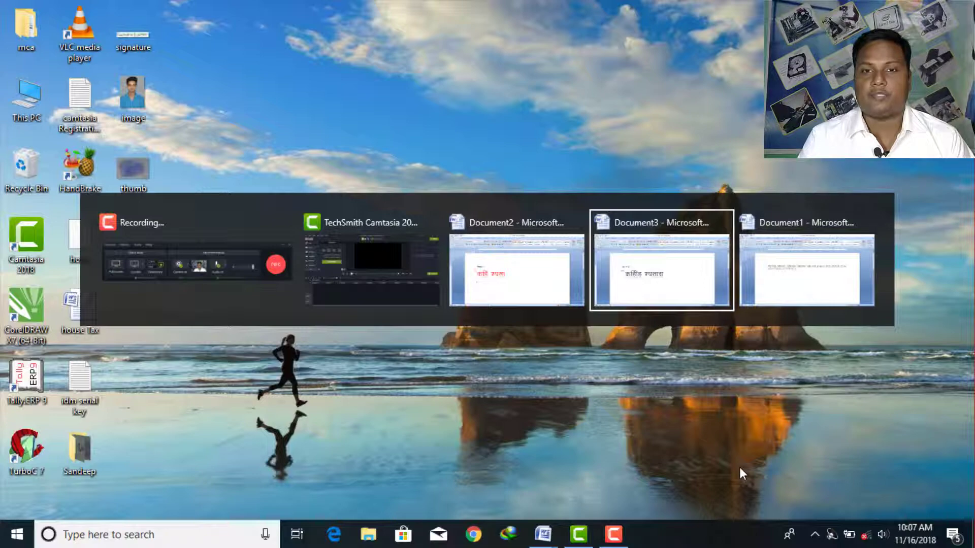
key(alt+Tab)
key(alt+Tab)
key(alt+Tab)
key(alt+Tab)
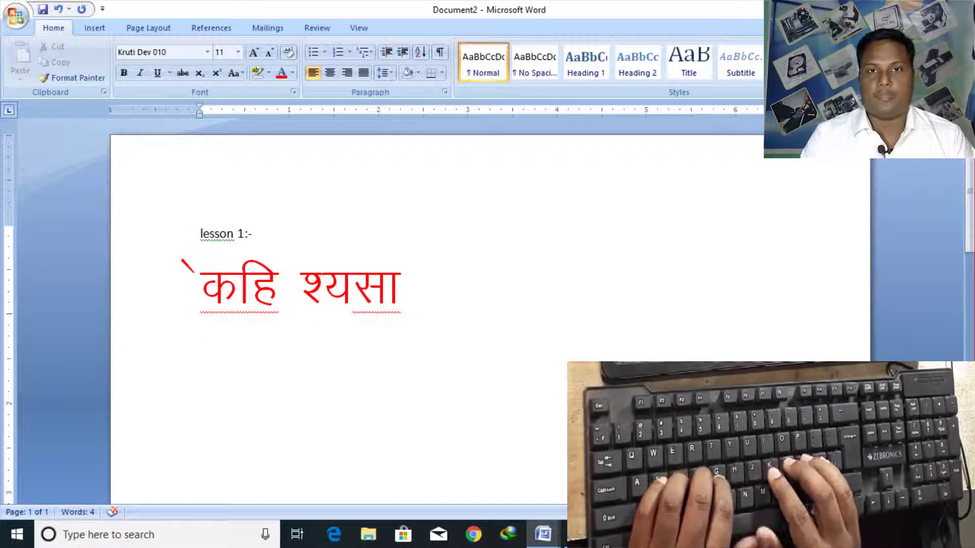
- Type कहि श्यसा once in Kruti Dev 010 below the red line, removing a stray glyph
text(`d)
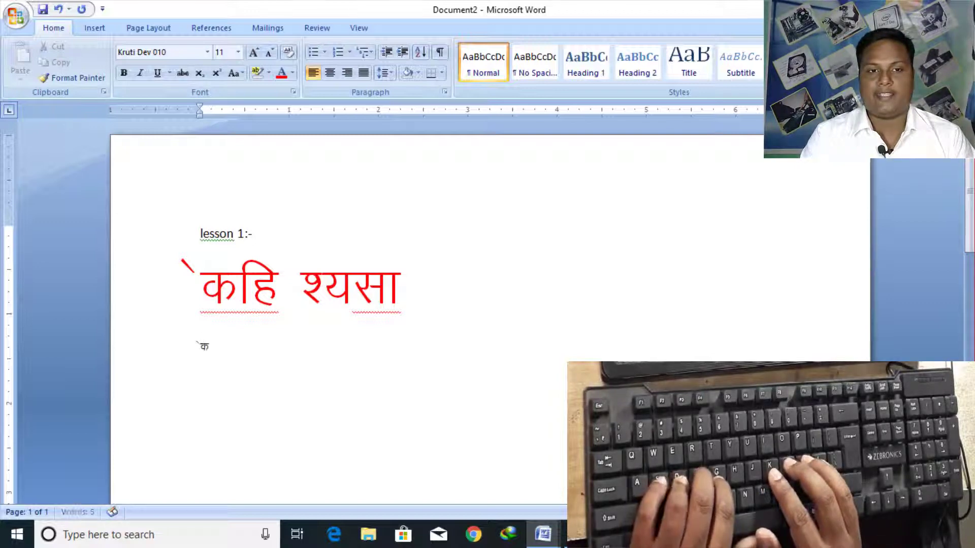
text(kg)
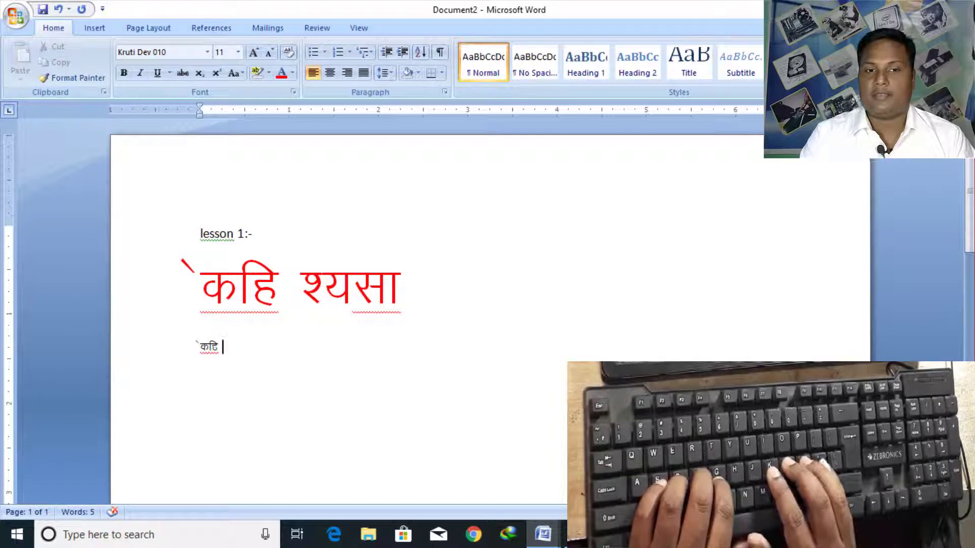
text( ;l)
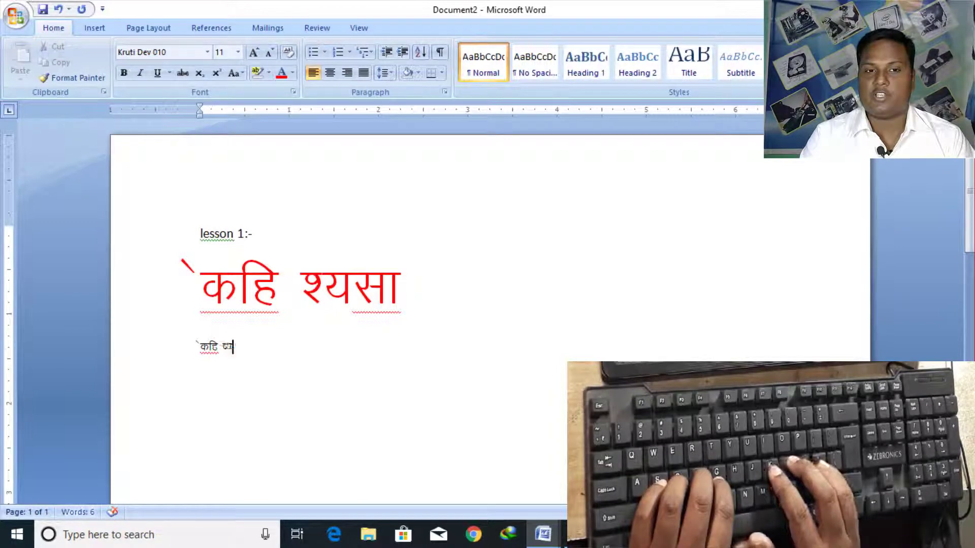
text(k)
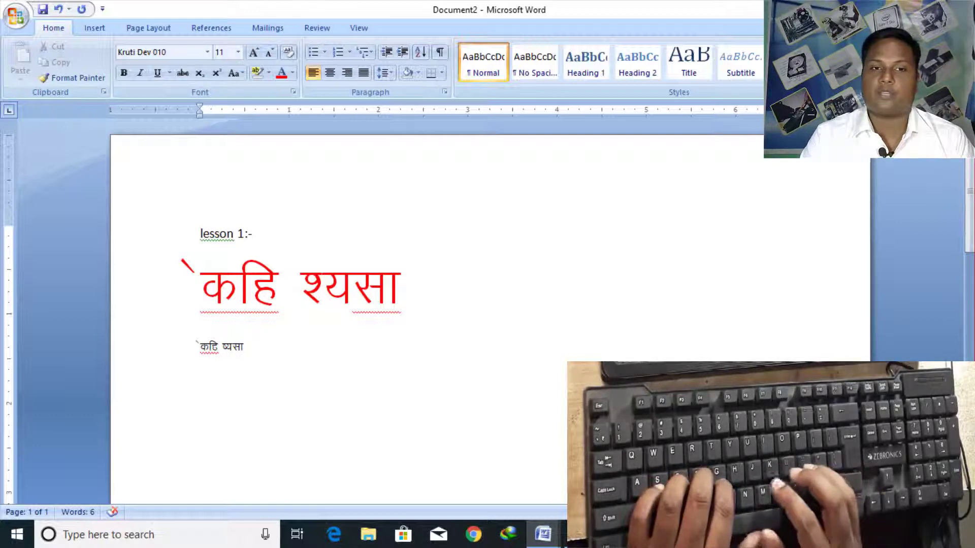
text(')
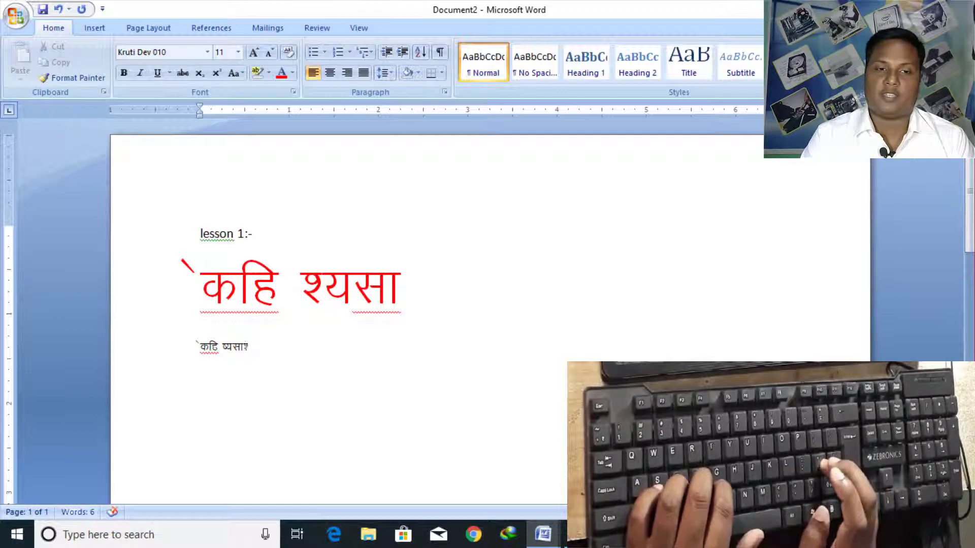
key(BackSpace)
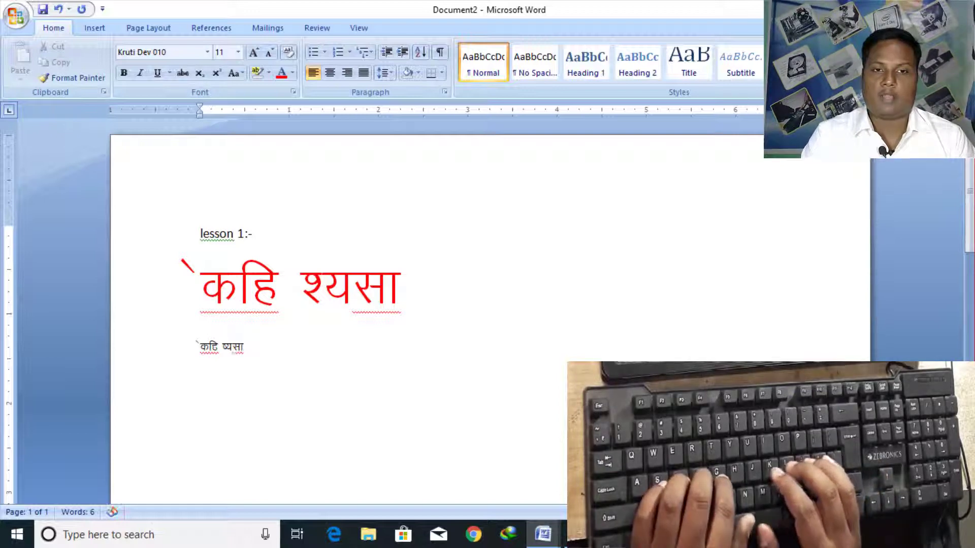
- Repeat कहि श्यसा several more times until the practice line wraps, fixing a mistyped ending
text(`dfg)
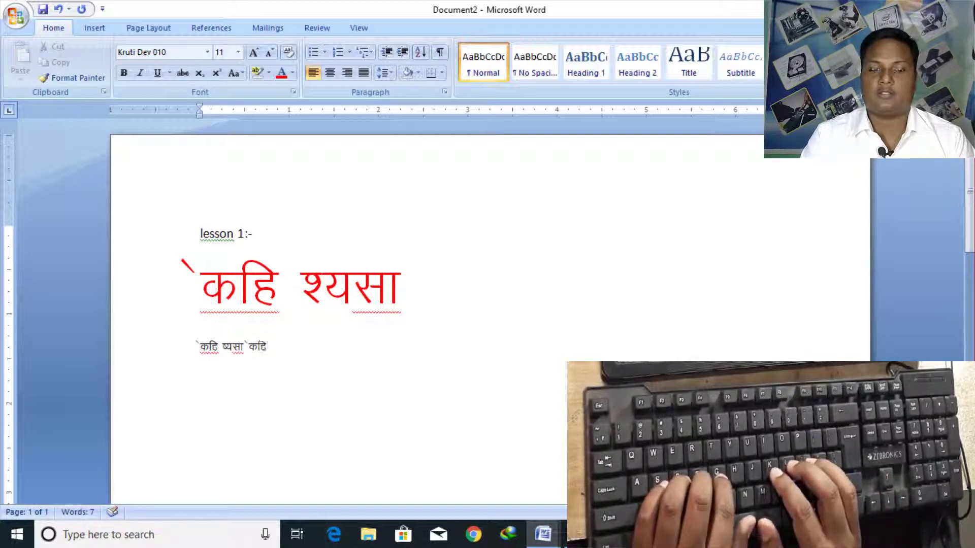
text( O;lk)
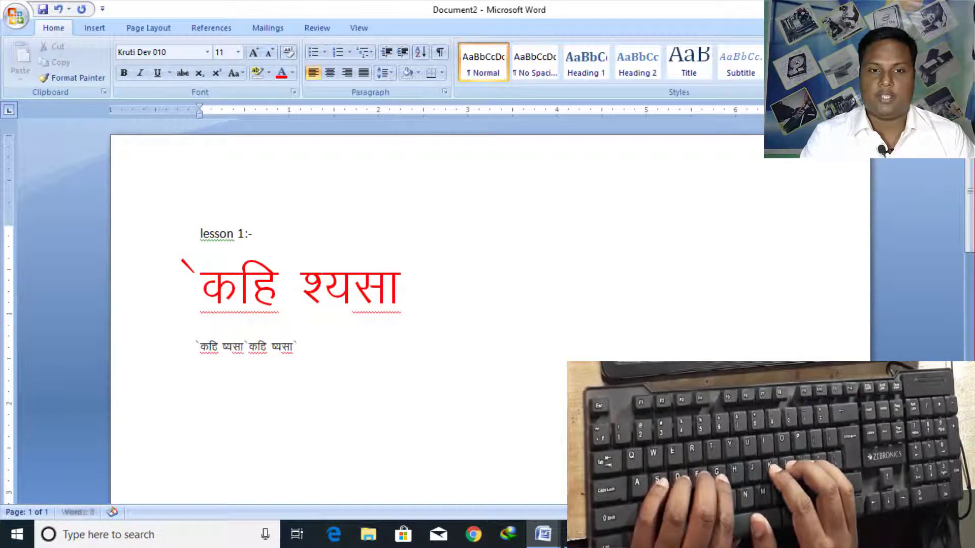
text( `dfg)
text(;l)
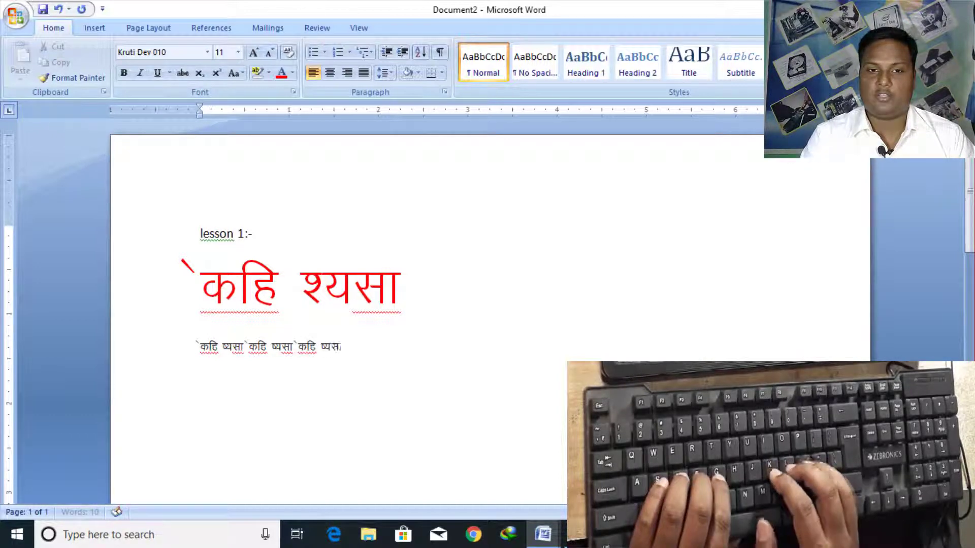
text(dfg)
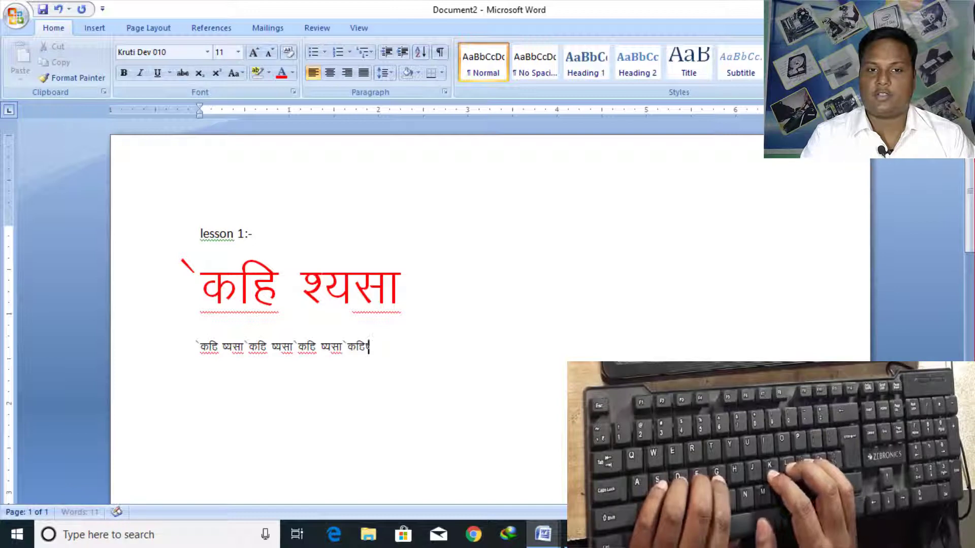
key(BackSpace)
key(BackSpace)
key(BackSpace)
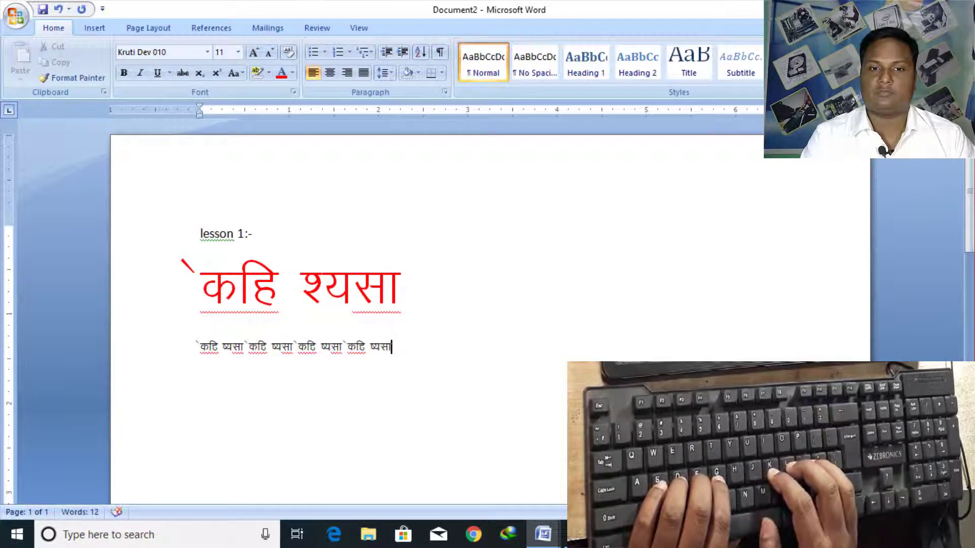
text(`)
text(fg O)
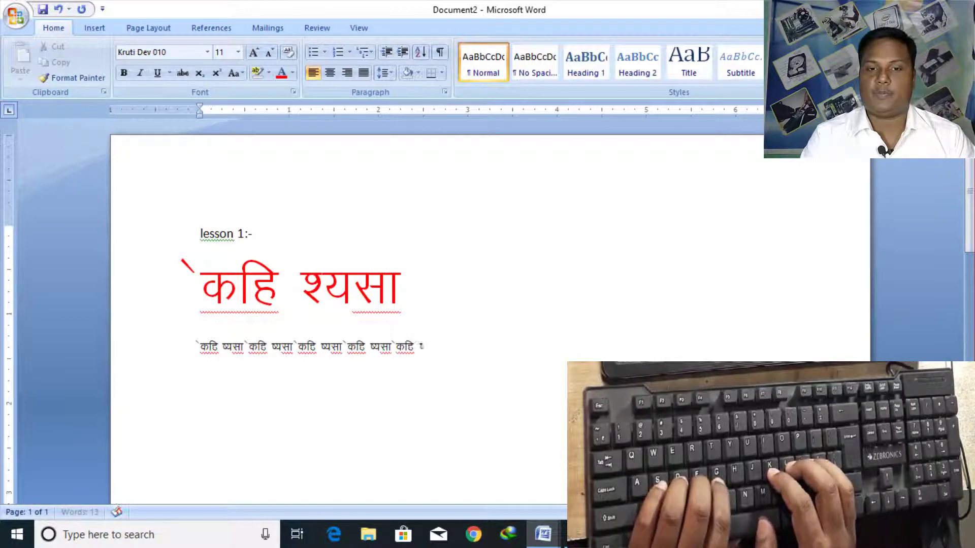
text(`dfg)
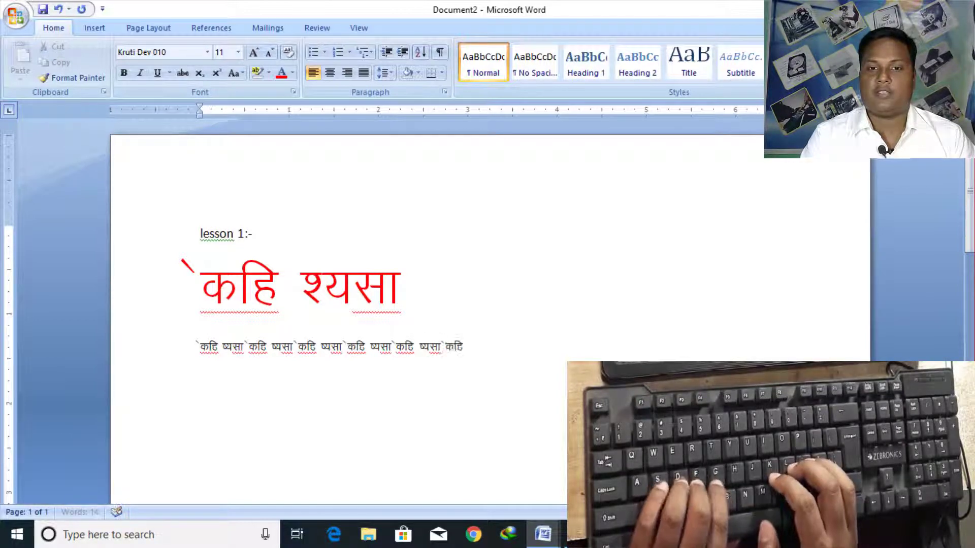
text( O)
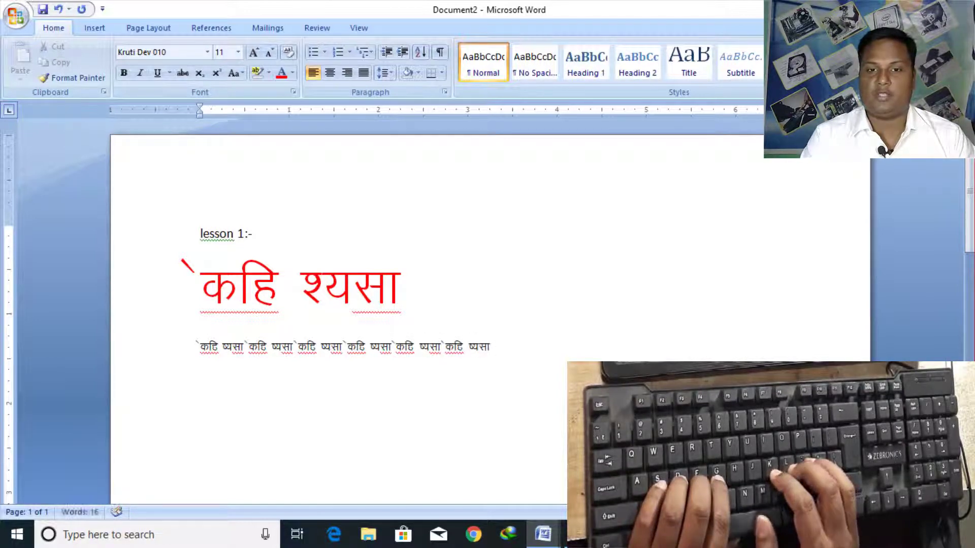
text(`)
text(fg)
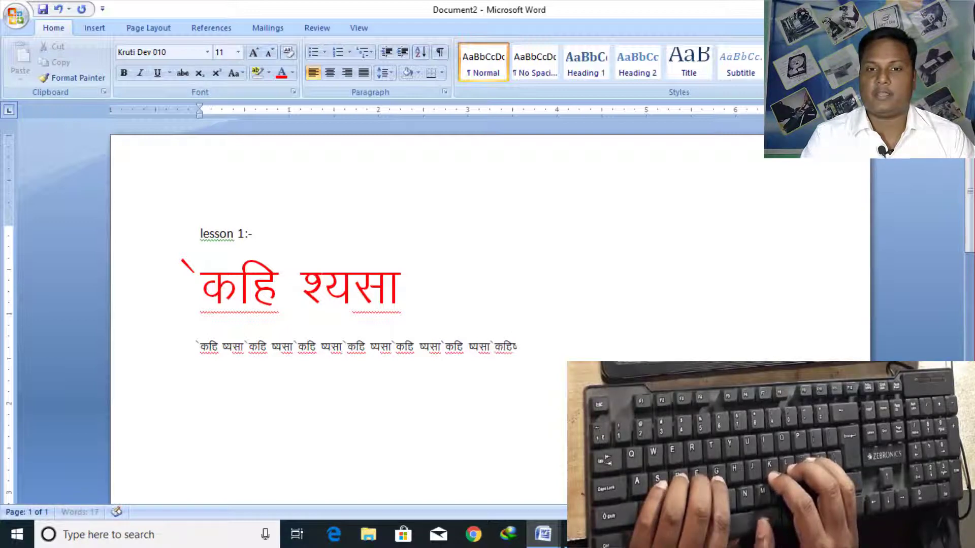
text(O)
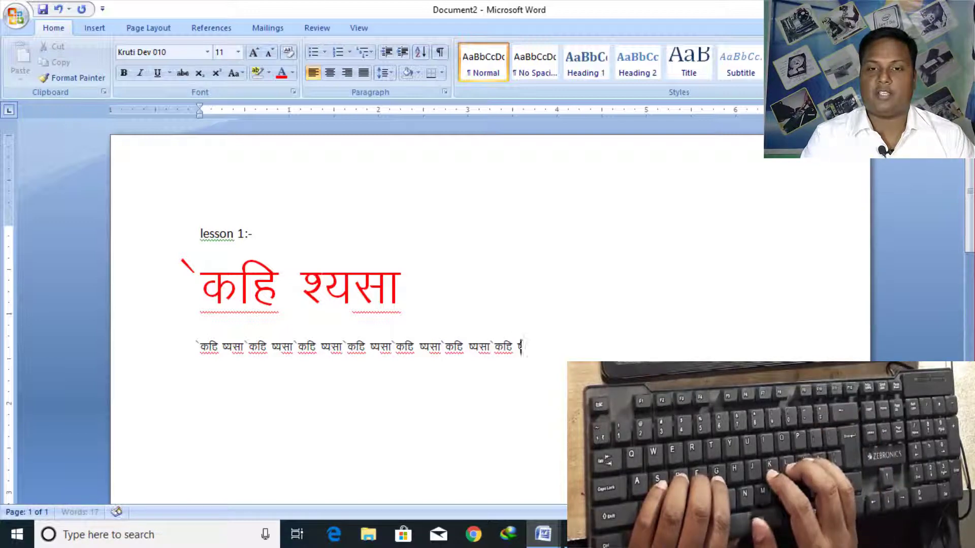
text(`d)
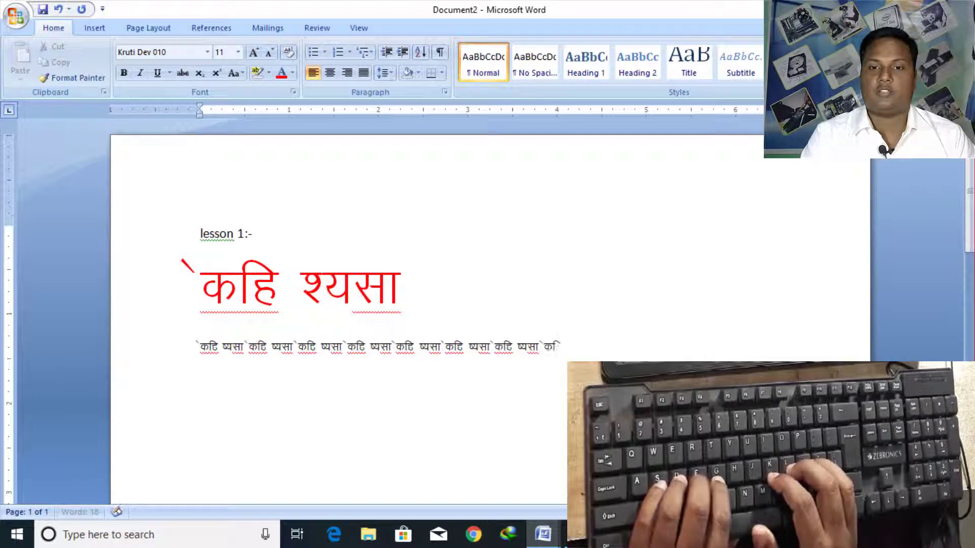
text(fg )
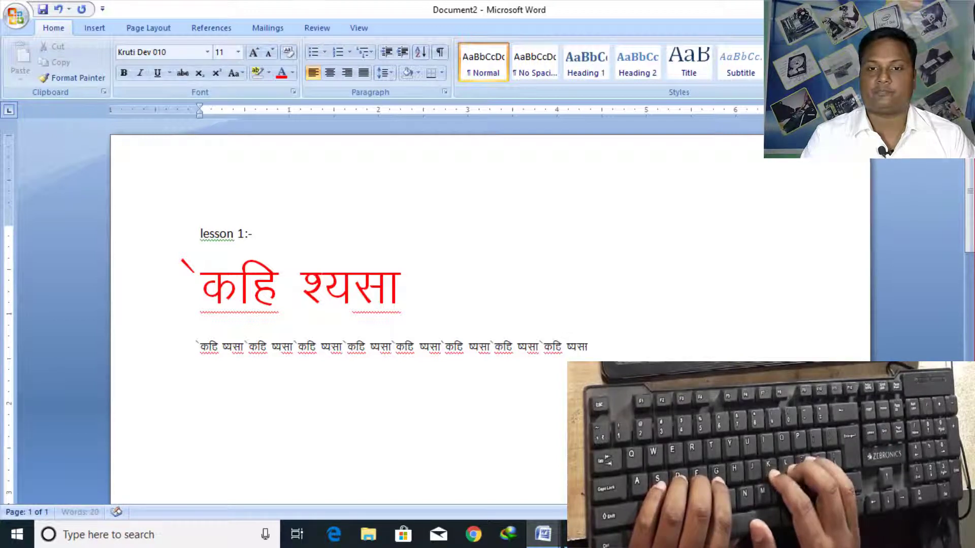
text(`dfg O)
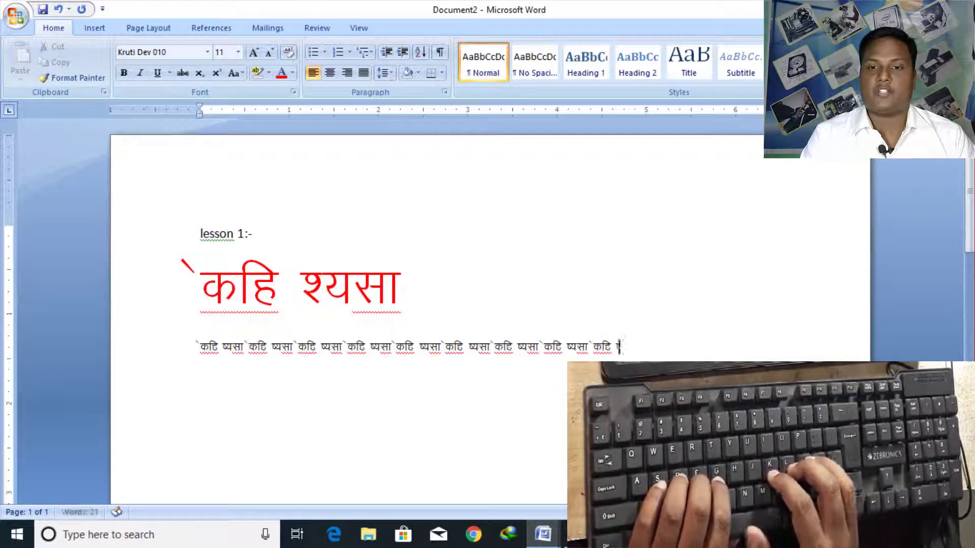
text(;lk`dfg)
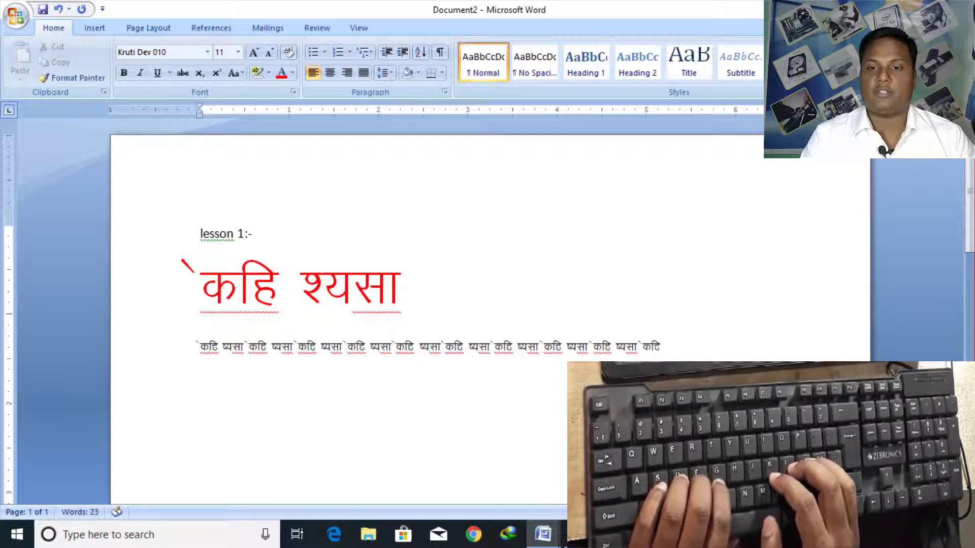
text( O)
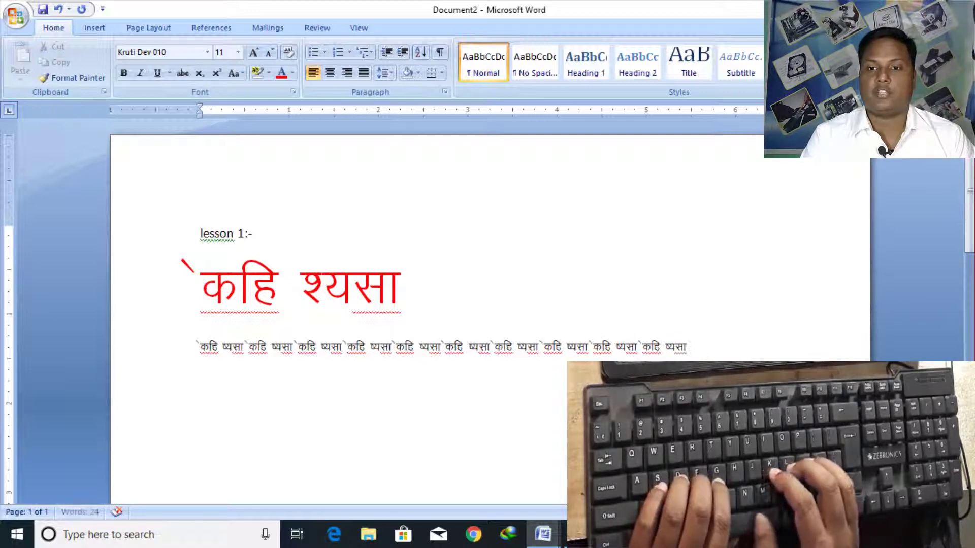
text(`dfg O)
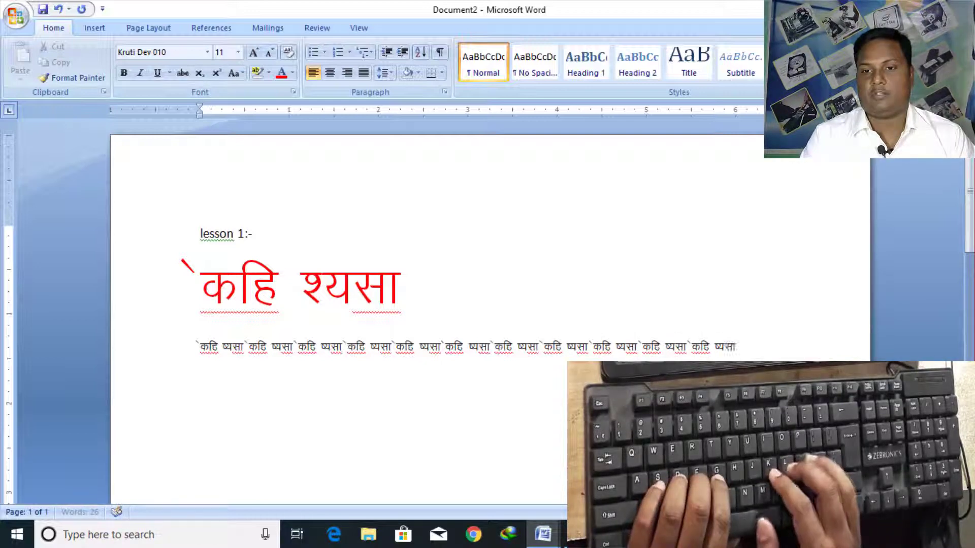
text(`dfg)
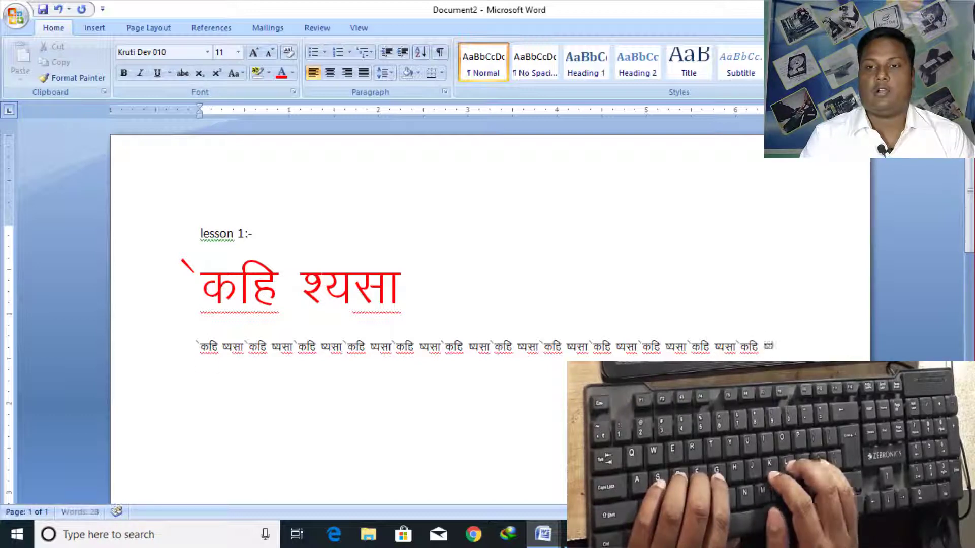
text(;lk`dfg)
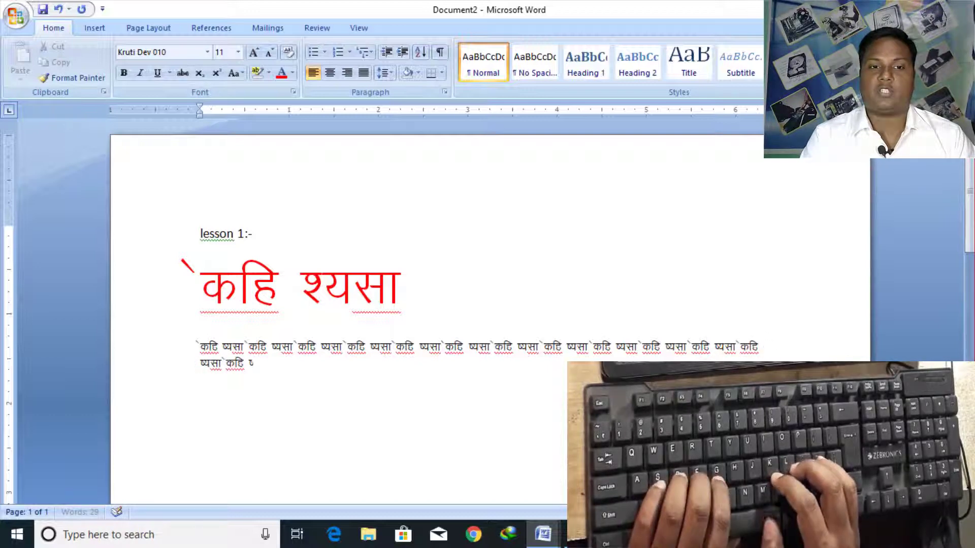
text(`dfg)
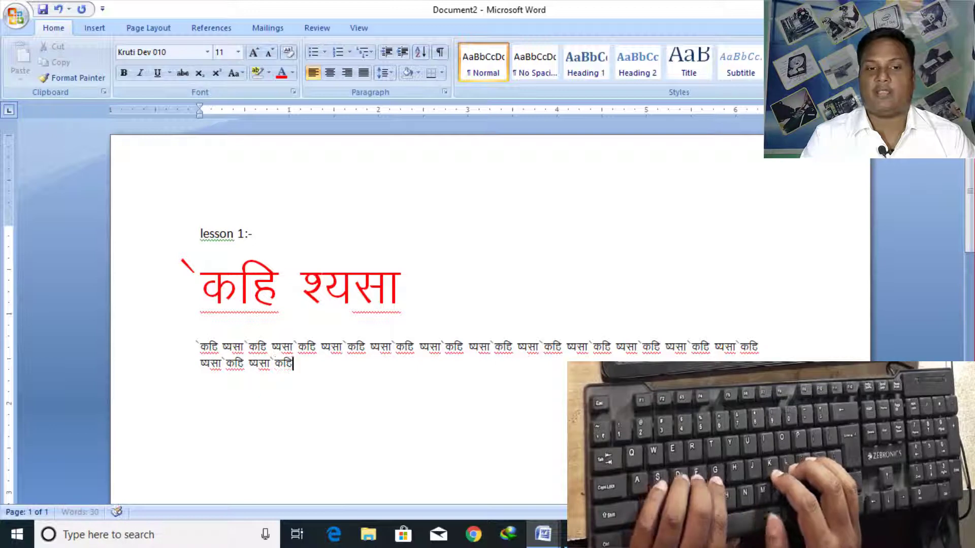
text( O)
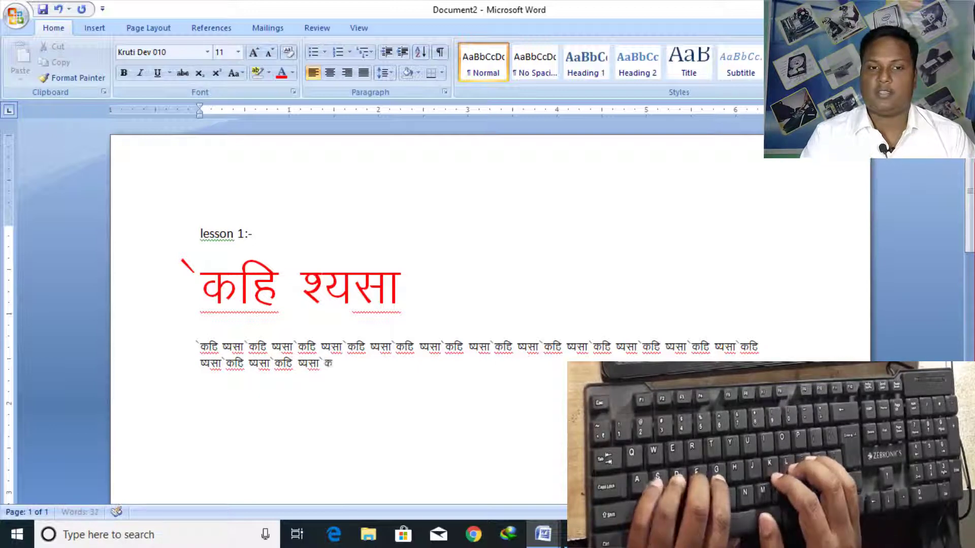
text(fg O)
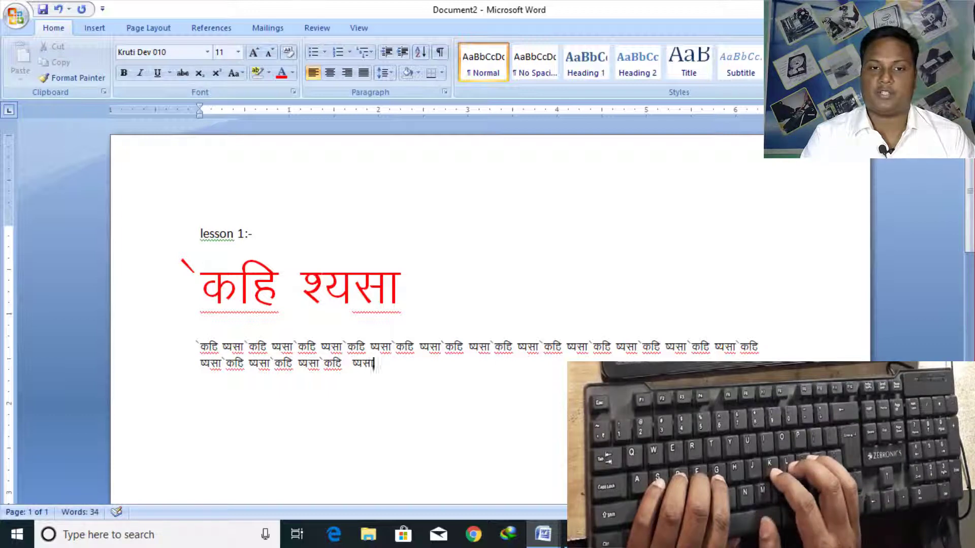
text(`dfg O)
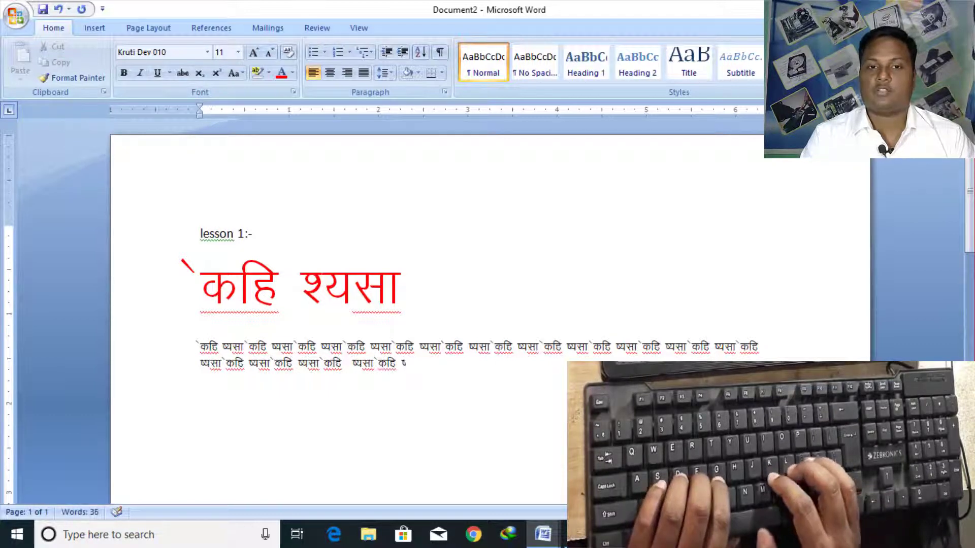
text(;lk `dfg )
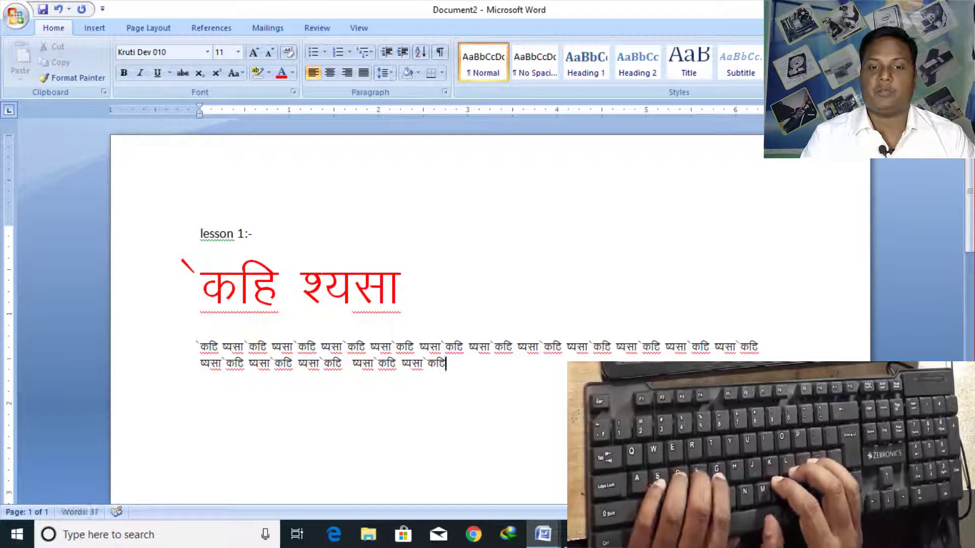
text(O;lk)
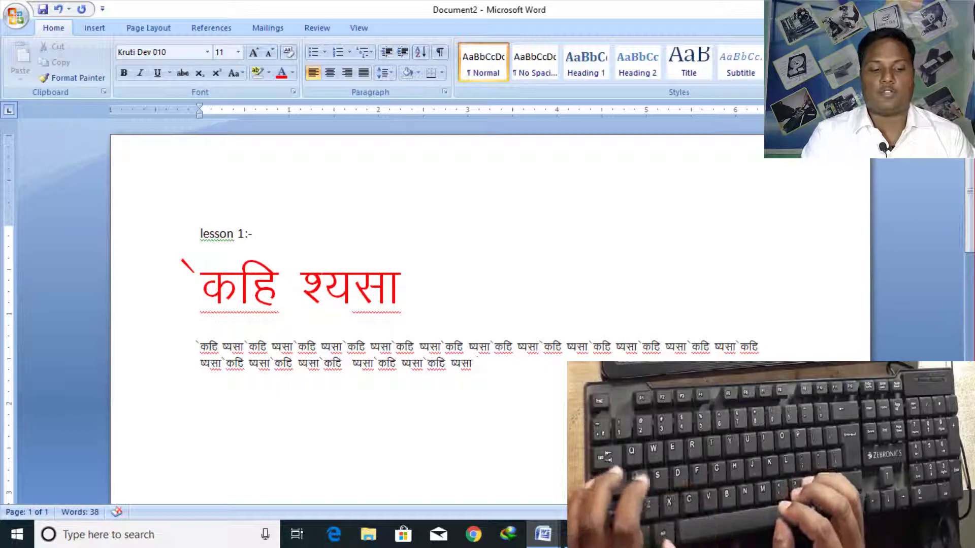
- Switch to Document3, the Lesson 2 document
key(alt+Tab)
key(Tab)
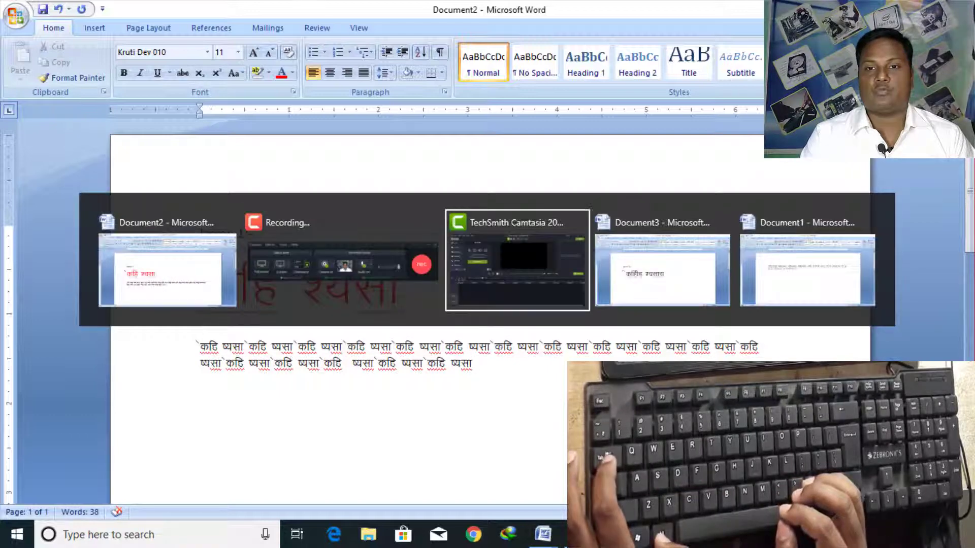
key(Tab)
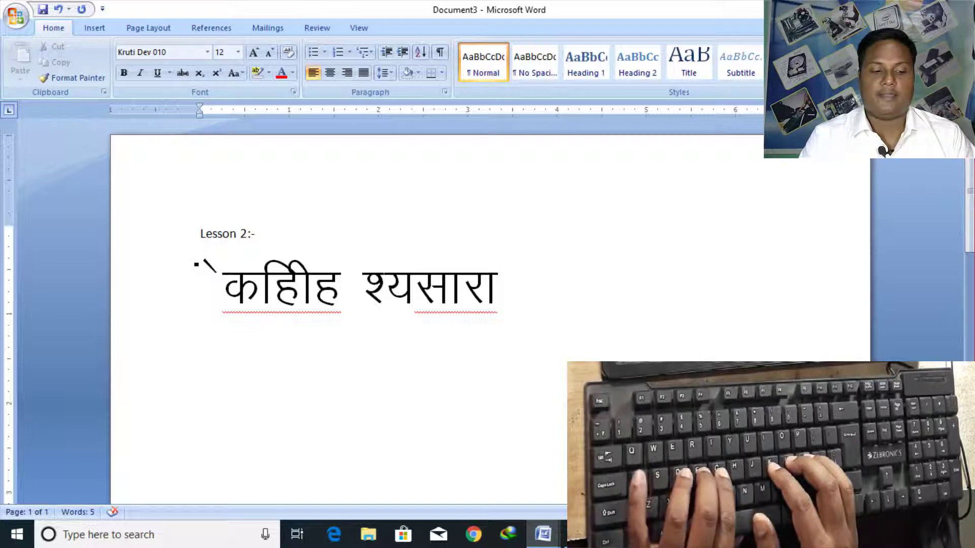
- Type the Lesson 2 pair कहिह श्यसारा in Kruti Dev and repeat it across the line
text(a)
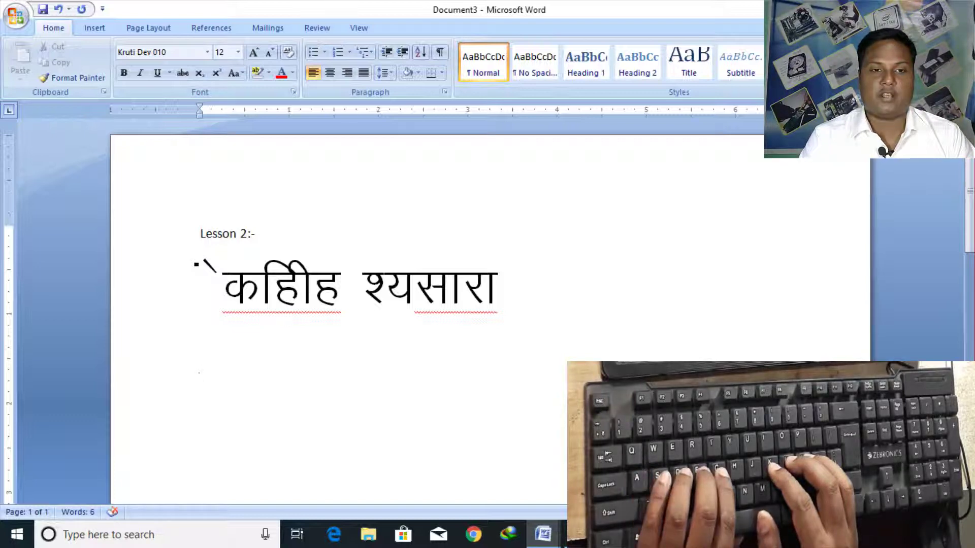
text(d)
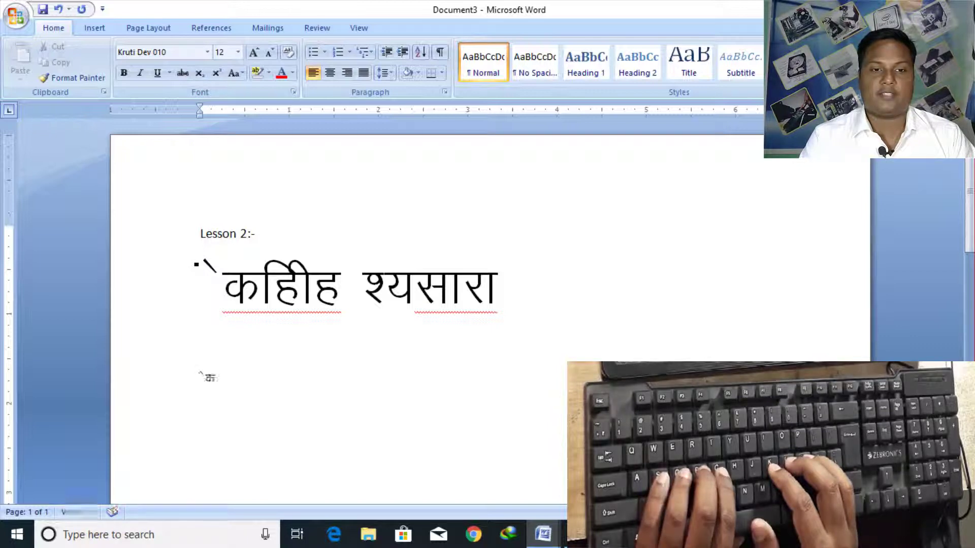
text(kg)
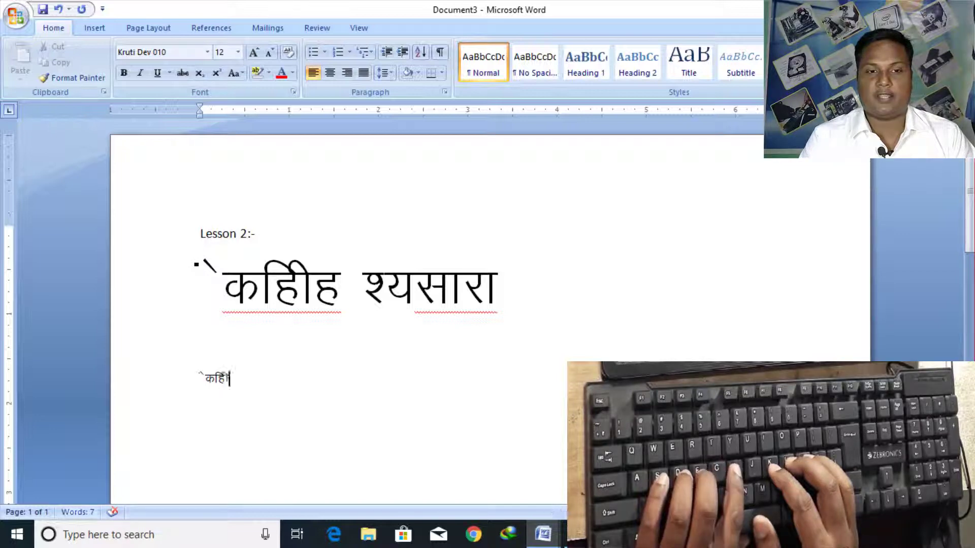
text(h)
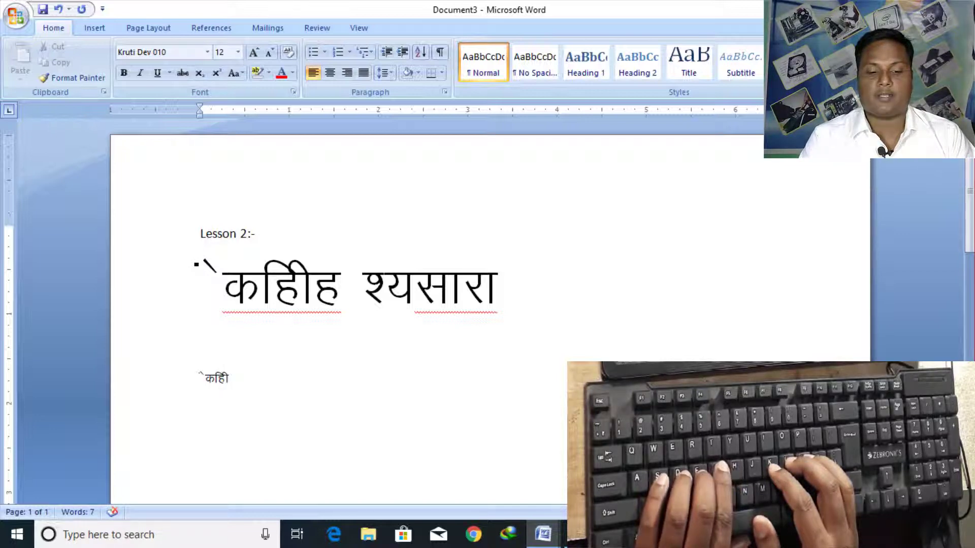
text(g)
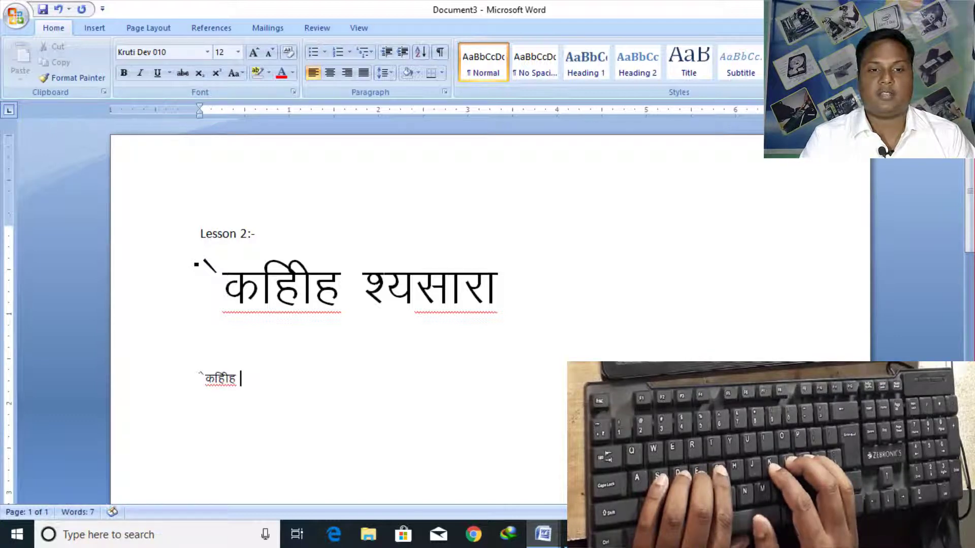
text( ';)
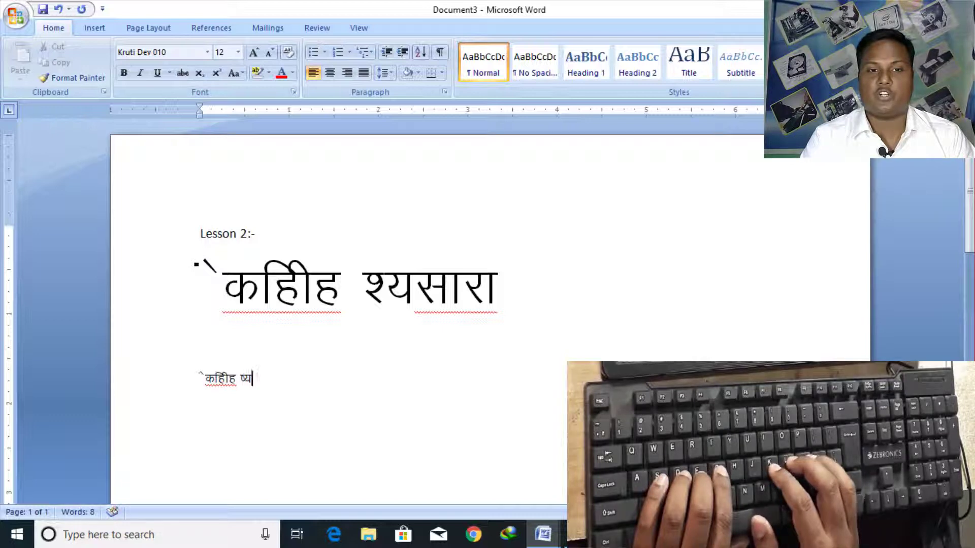
text(lkjk)
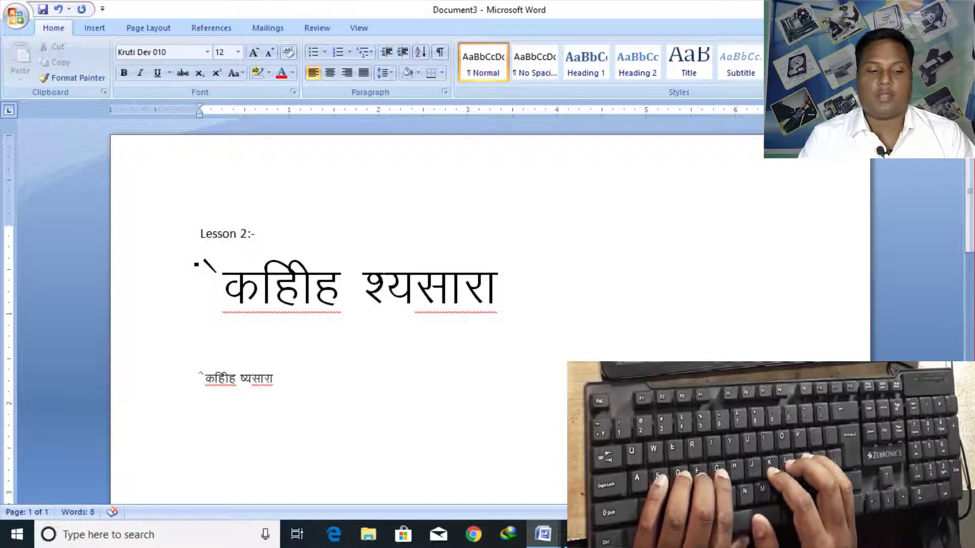
text(`)
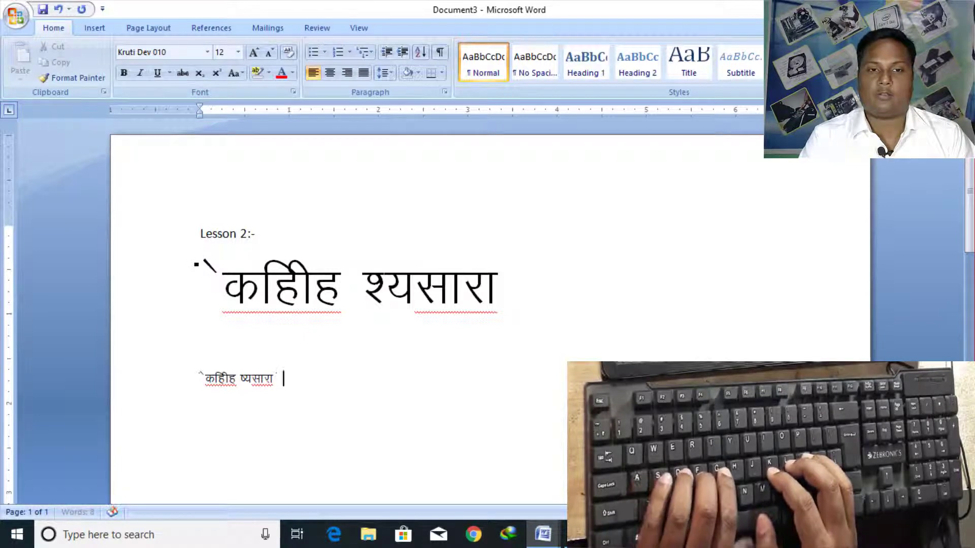
text(dfgh)
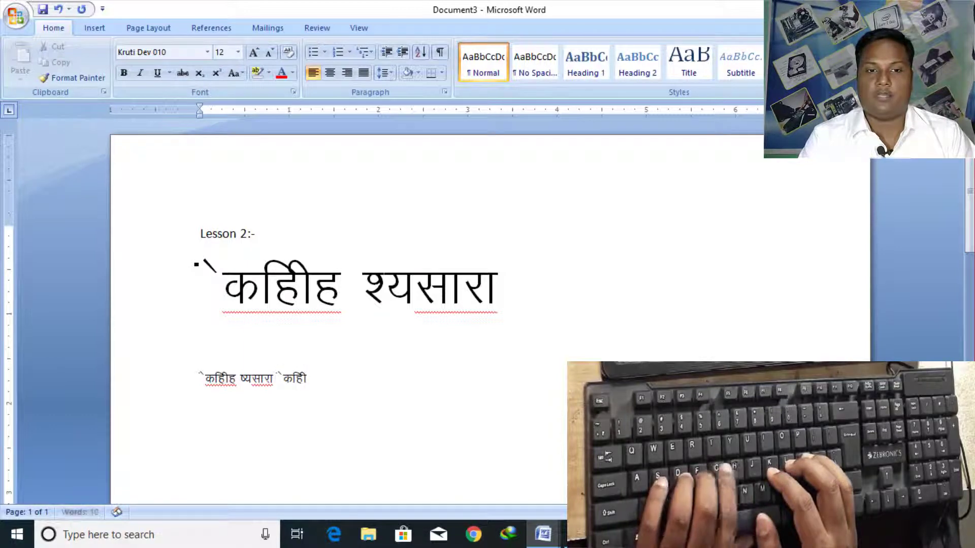
text(g ";lk)
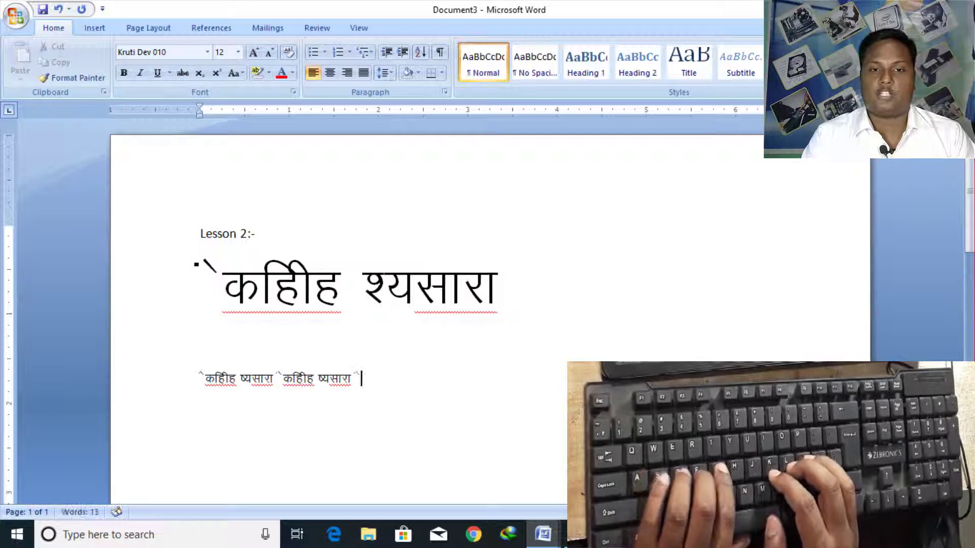
text( `dfghg)
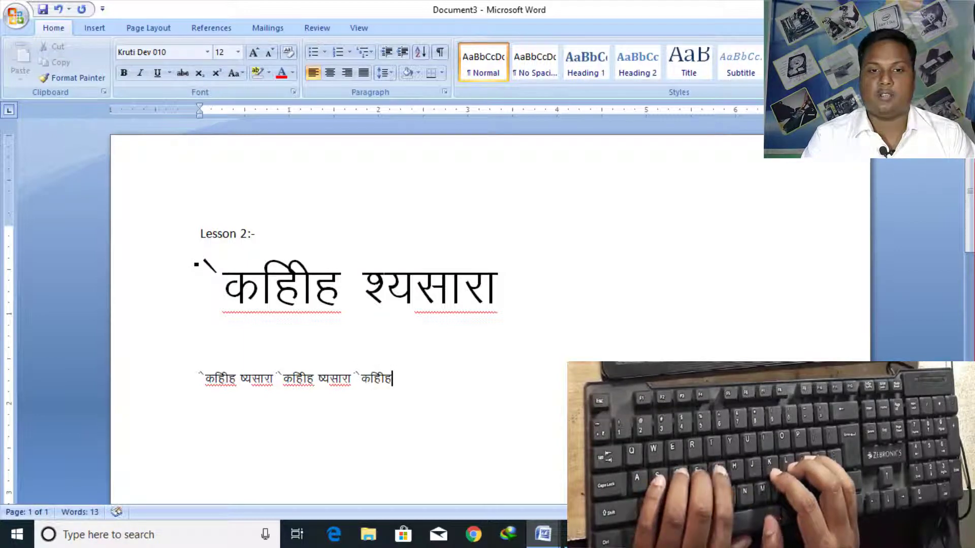
text( ")
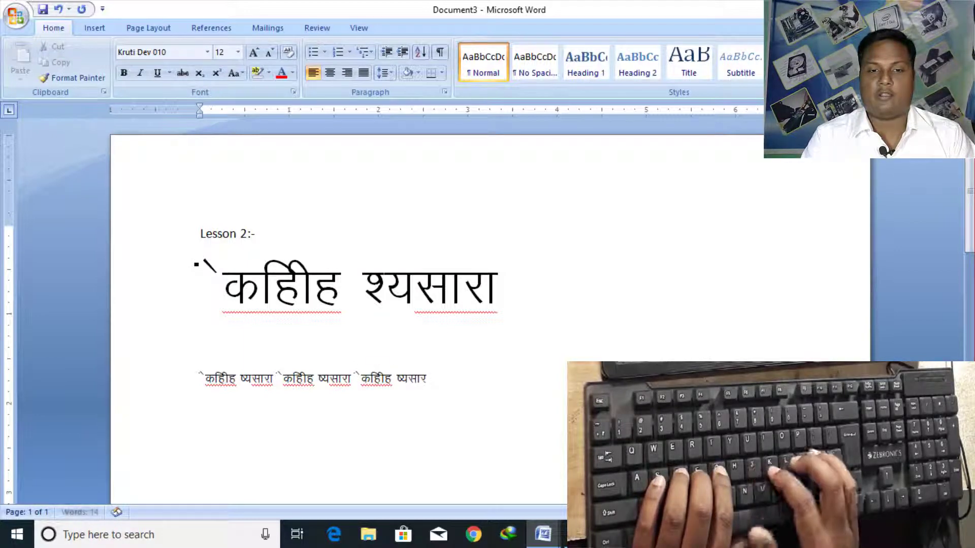
text(k `dfgh)
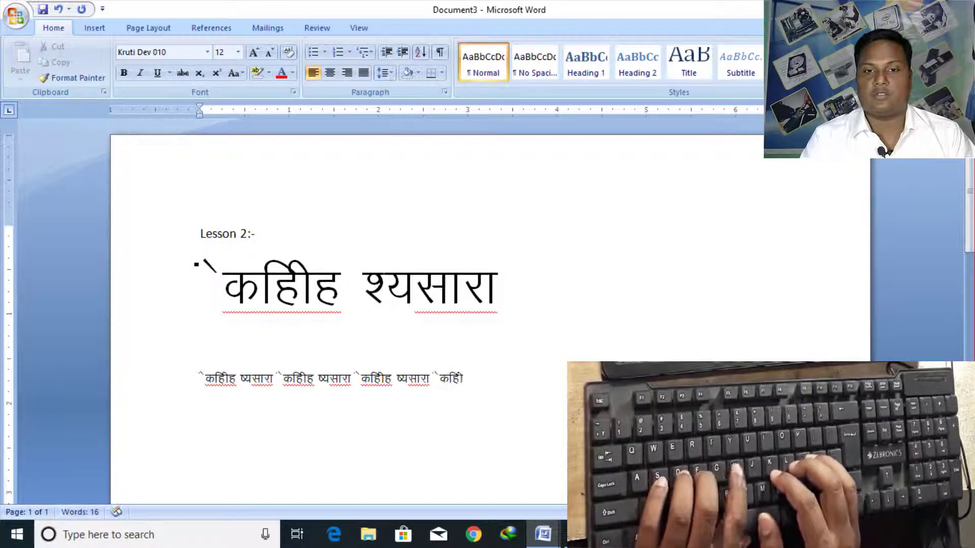
text(g ")
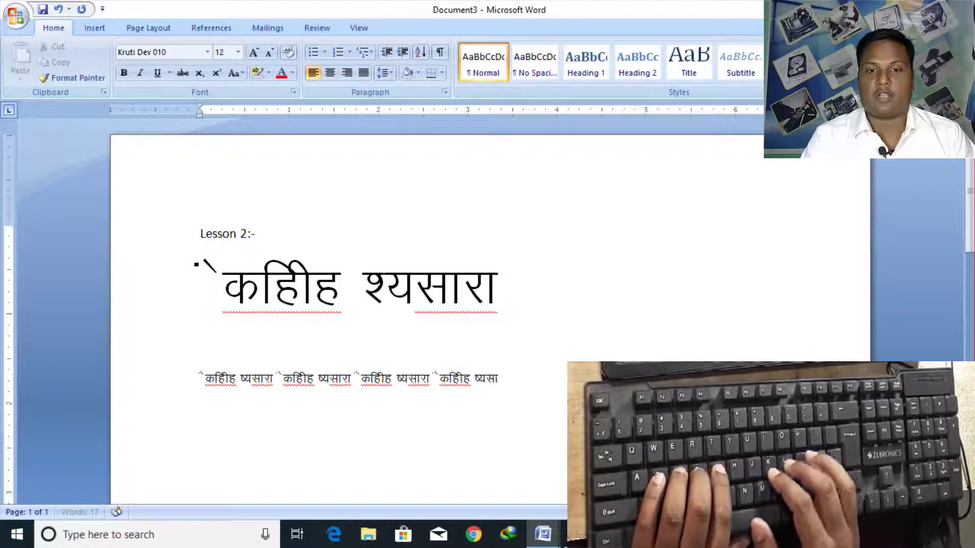
text(k `d)
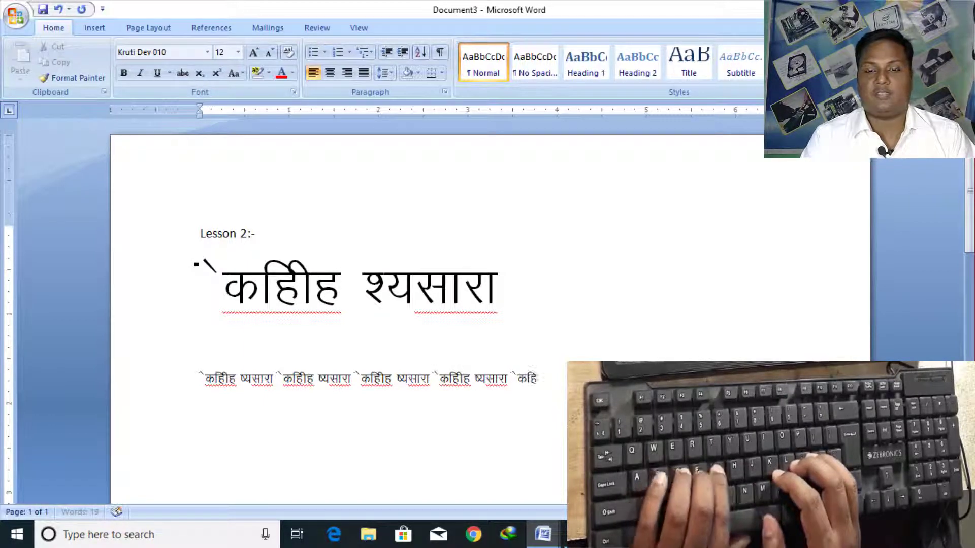
text(fgg)
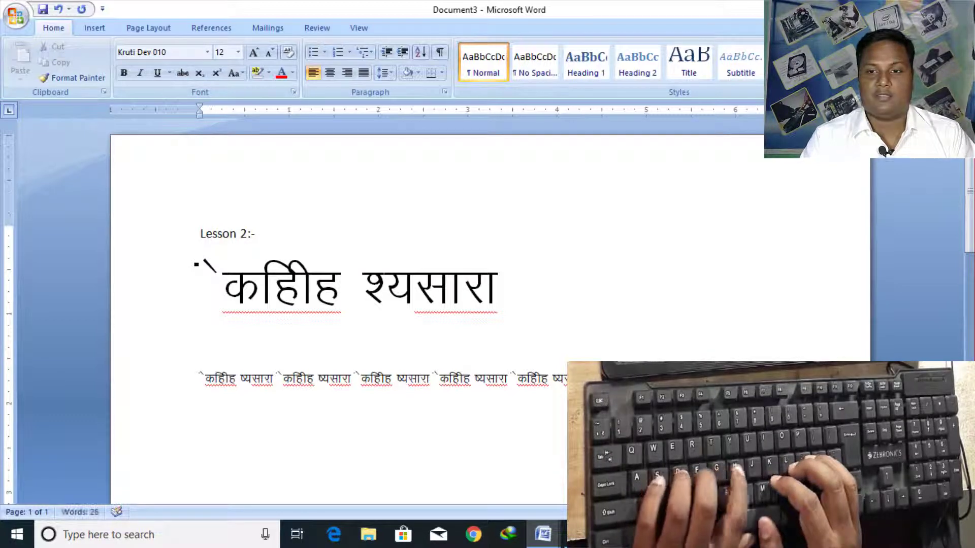
- Continue repeating कहिह श्यसारा across a second line, then start a new line below
text(`dfgg )
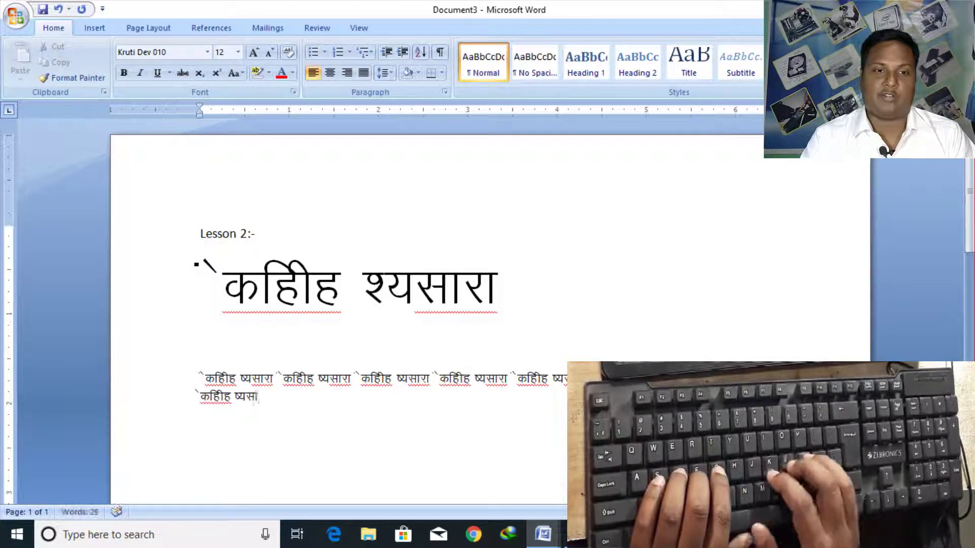
text( `dfg)
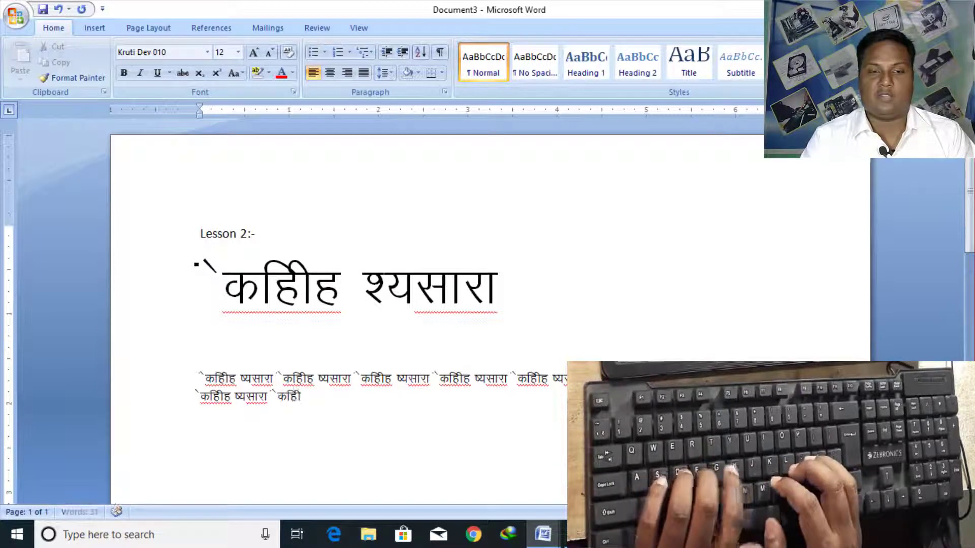
text(g ';)
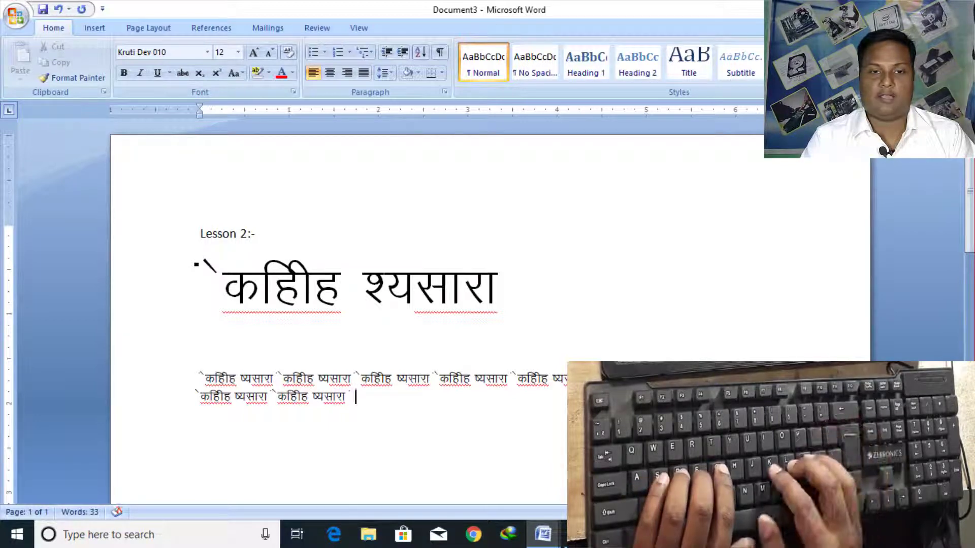
text( dfg)
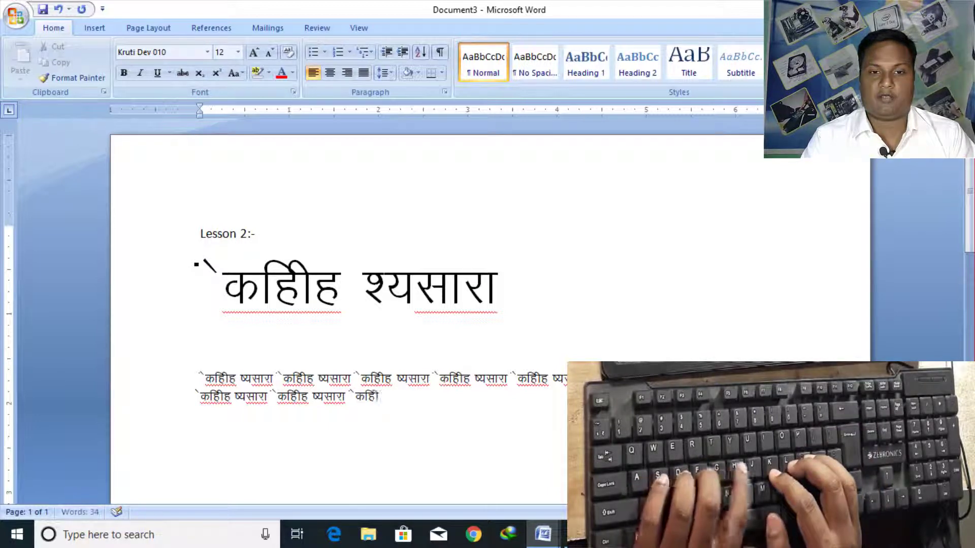
text(g)
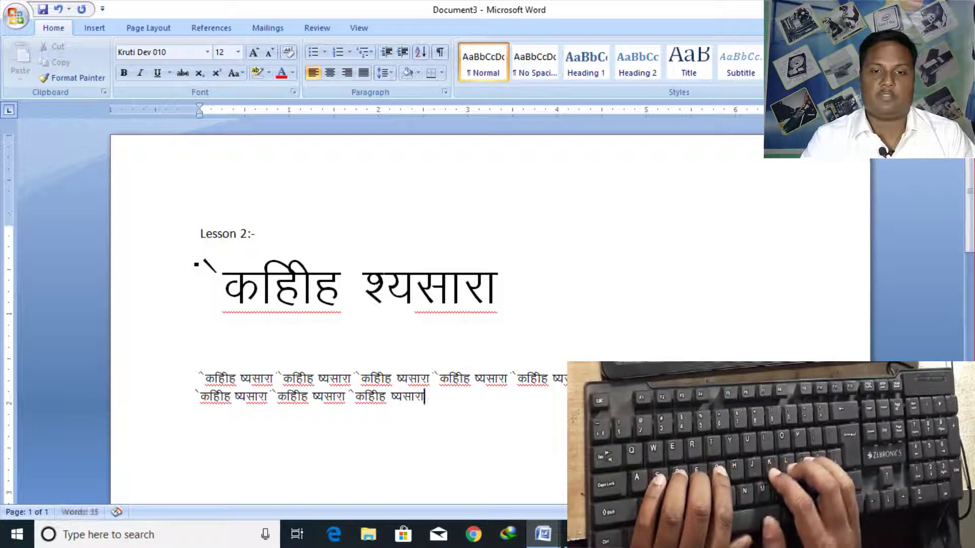
text(`d)
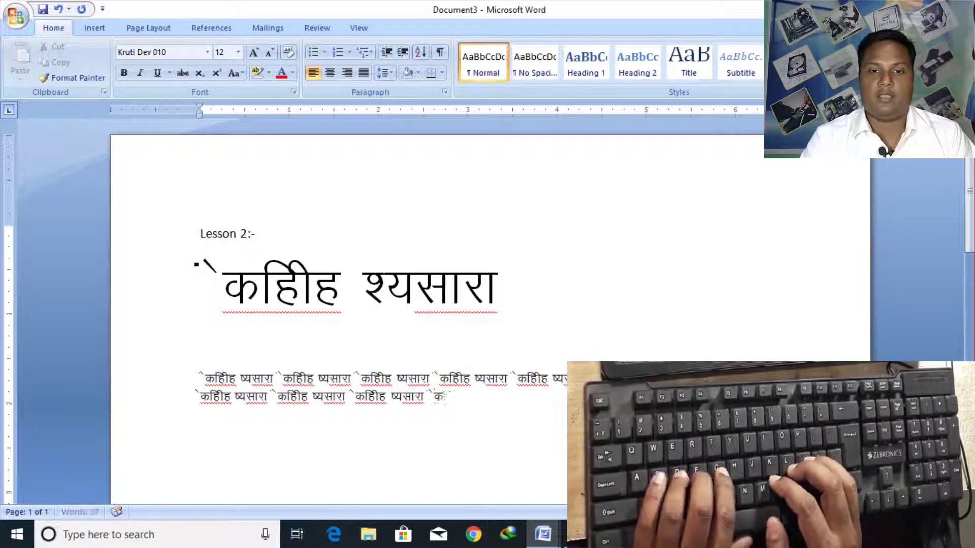
text(fgg ")
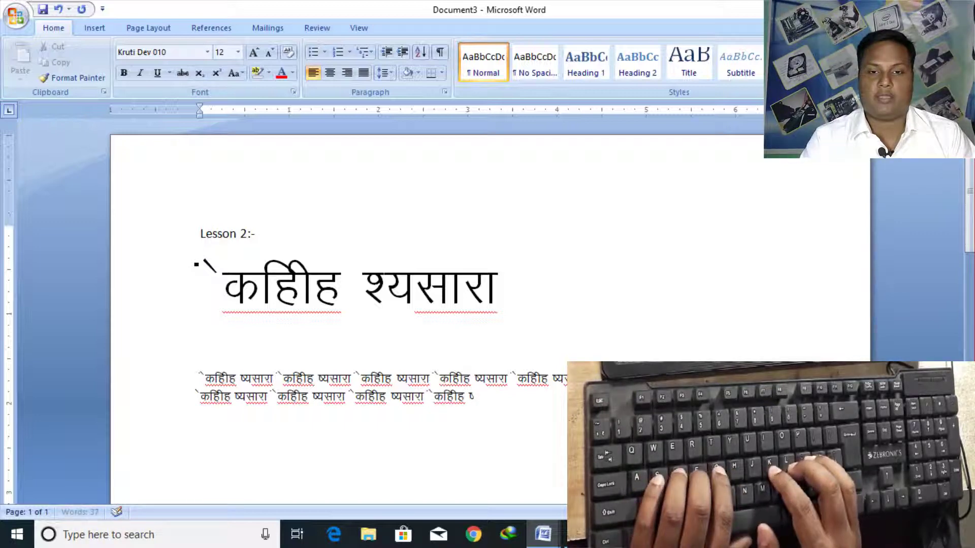
text(k)
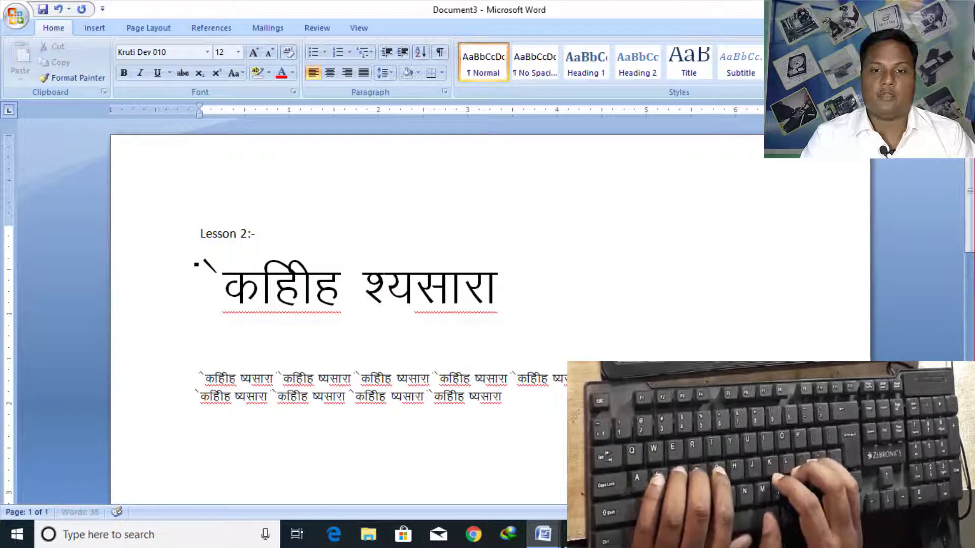
text(`dhg ')
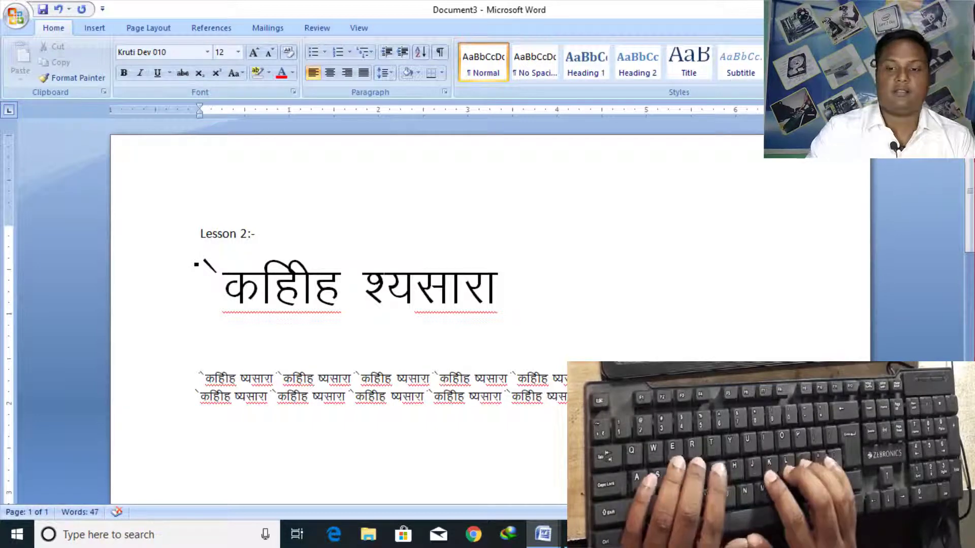
key(Return)
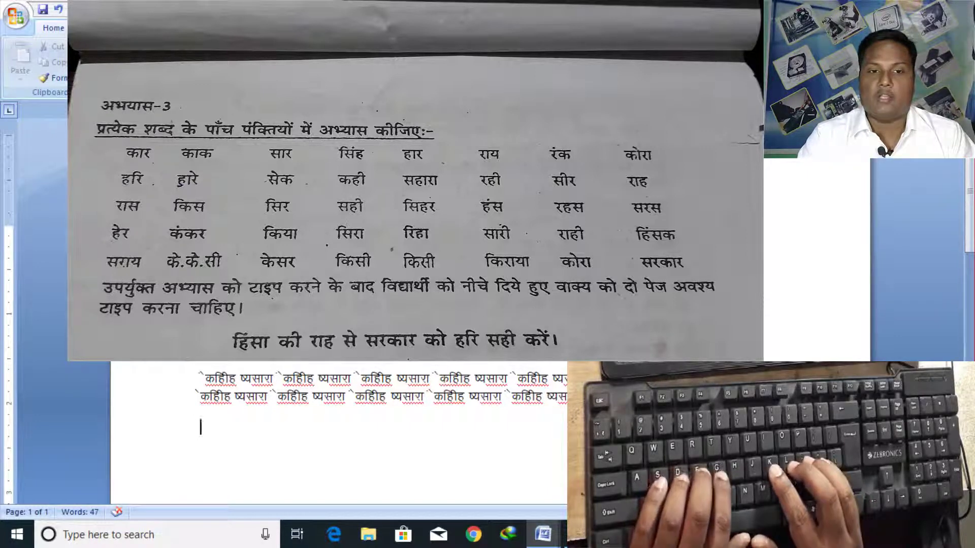
- Type कार (Kruti Dev 'dkj') repeatedly with spaces on the new line, correcting a mistyped copy
text(dkj)
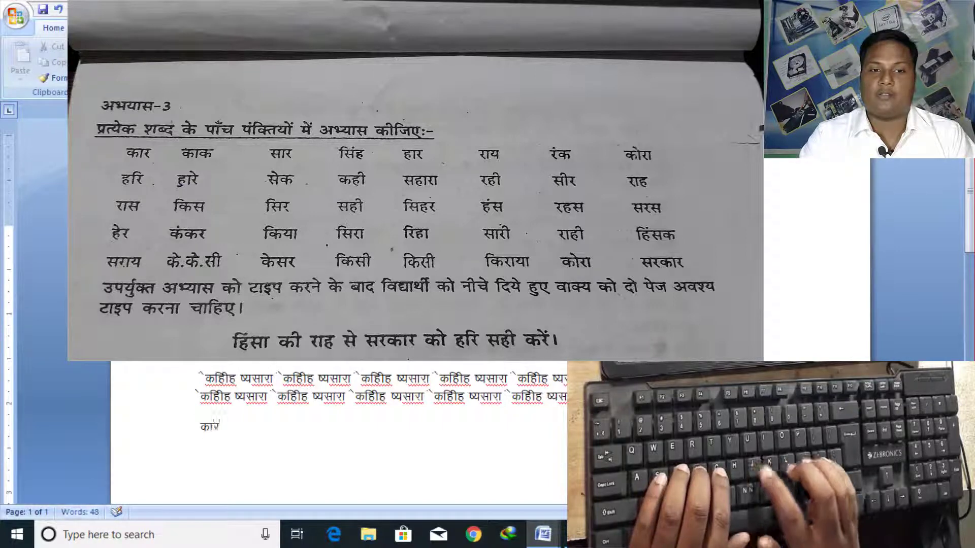
text( dk)
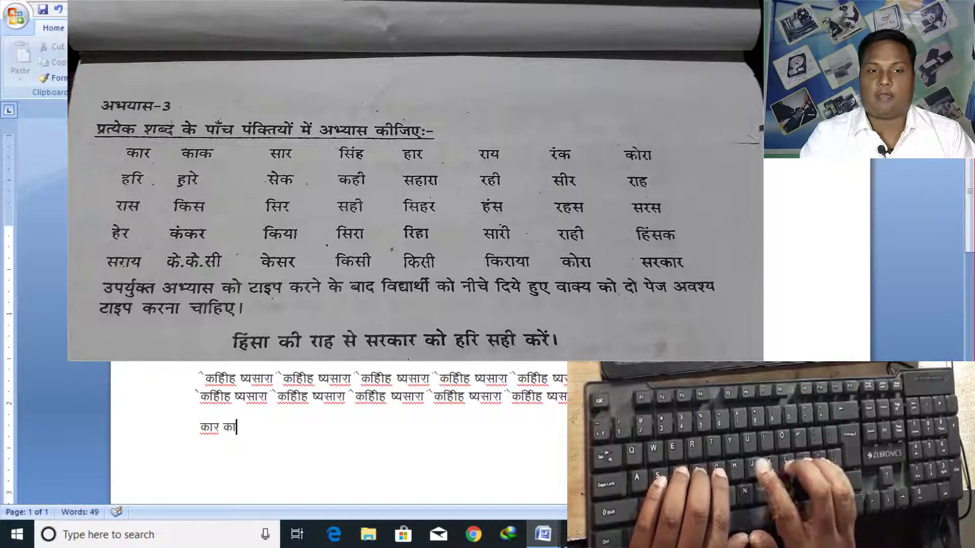
text(j dk)
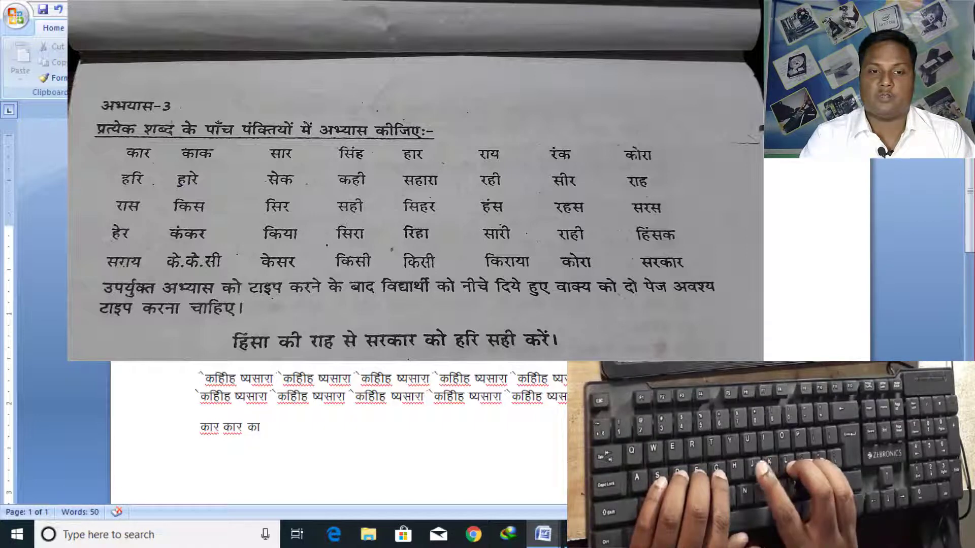
text( d)
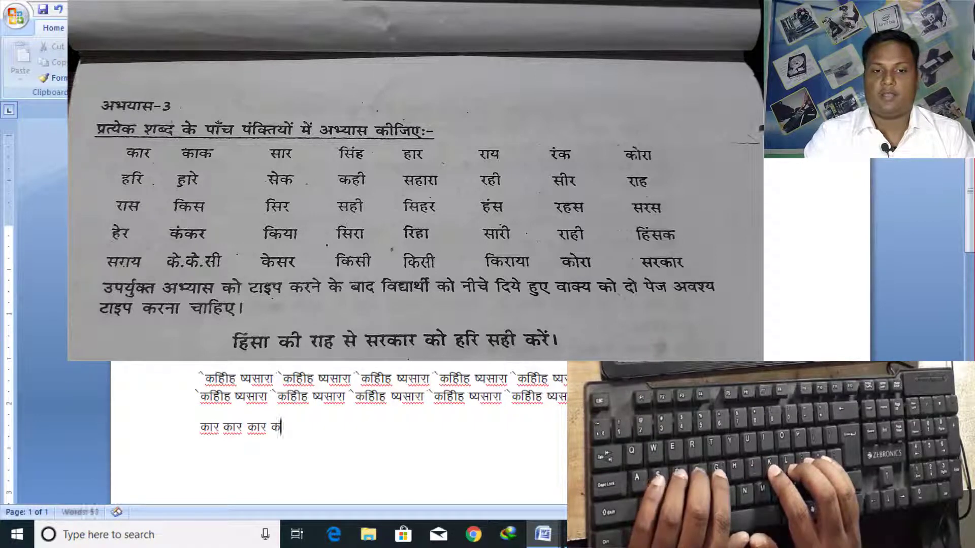
text(kj dk)
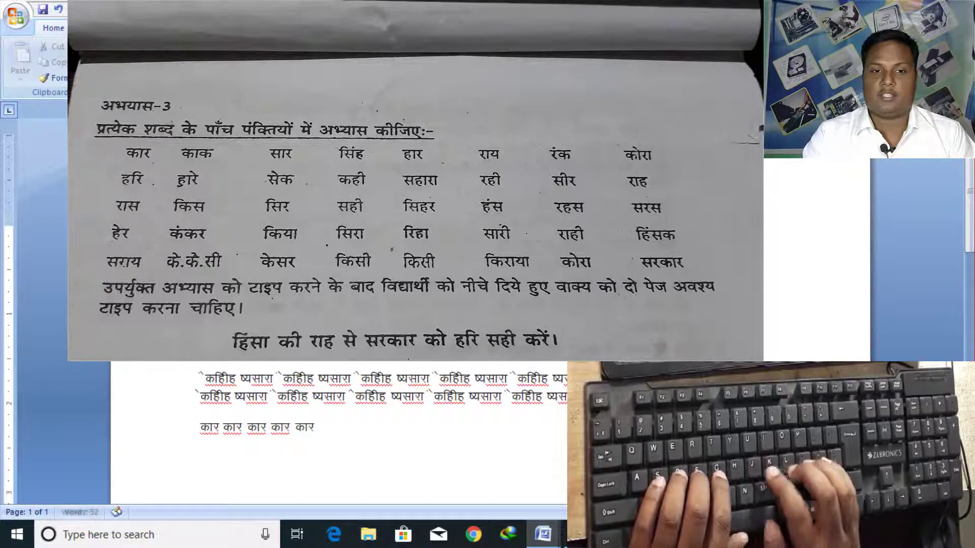
text( dkjd A)
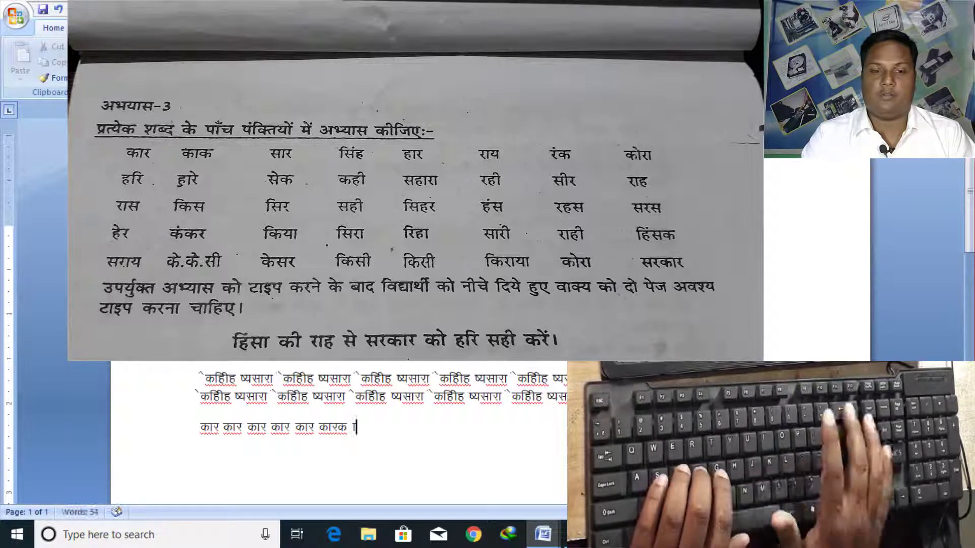
key(BackSpace)
key(BackSpace)
key(BackSpace)
text(dk)
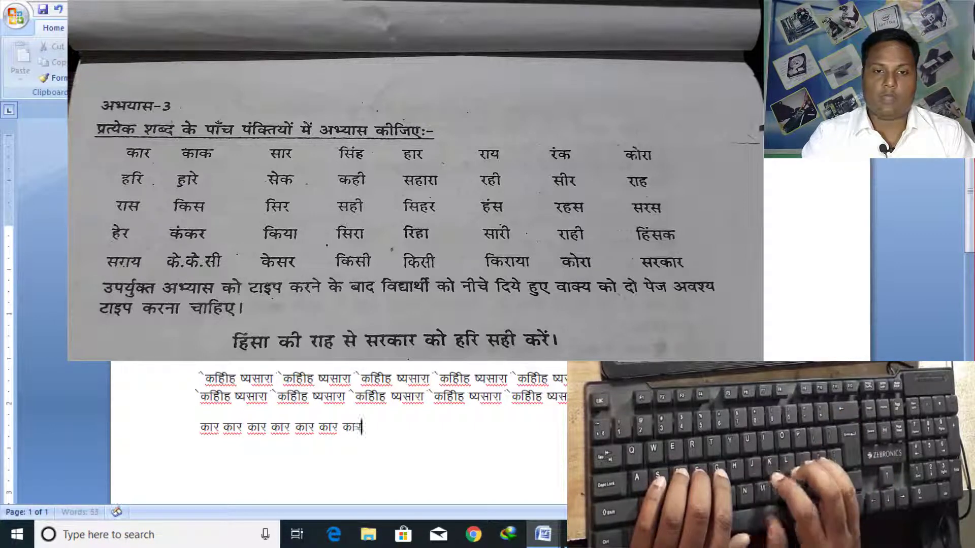
text(j dkj)
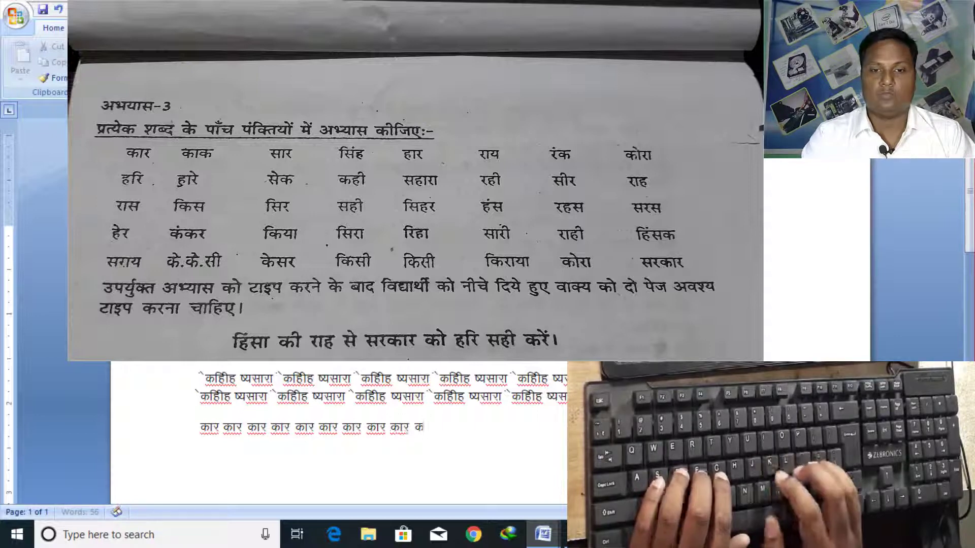
text(kj dkj d)
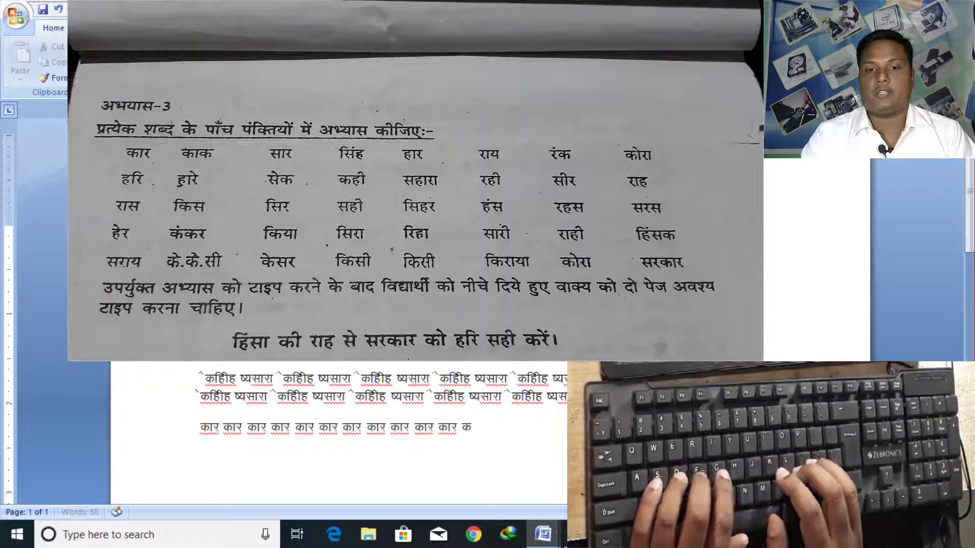
text(kj dkj)
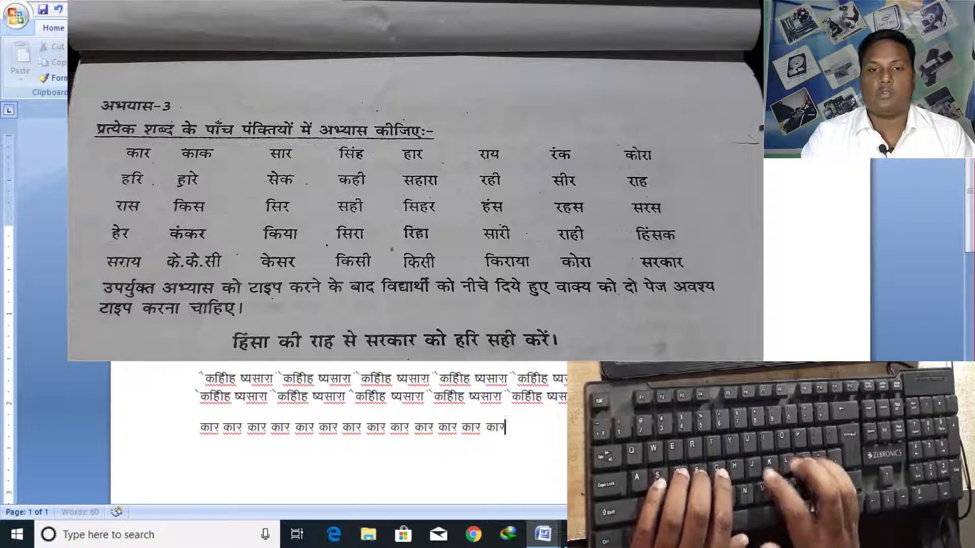
text( dkj)
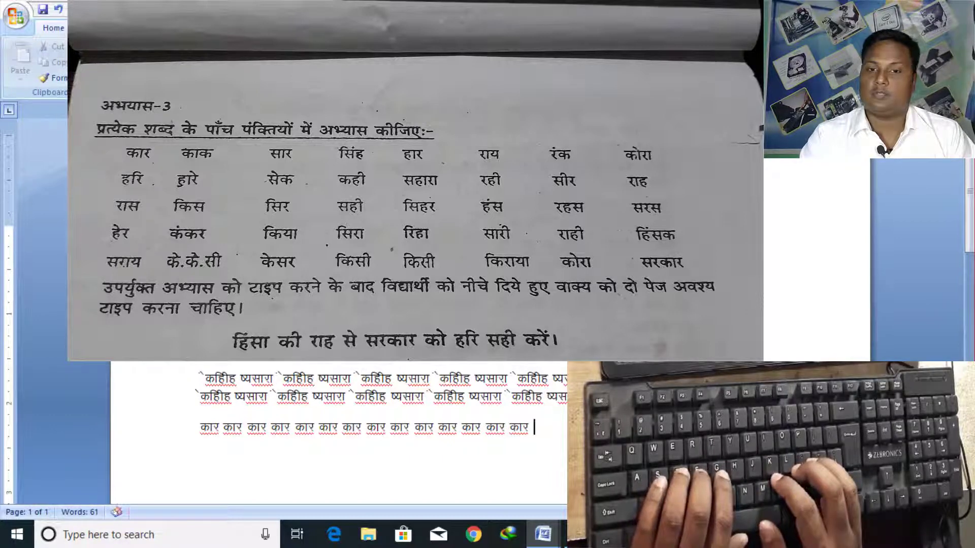